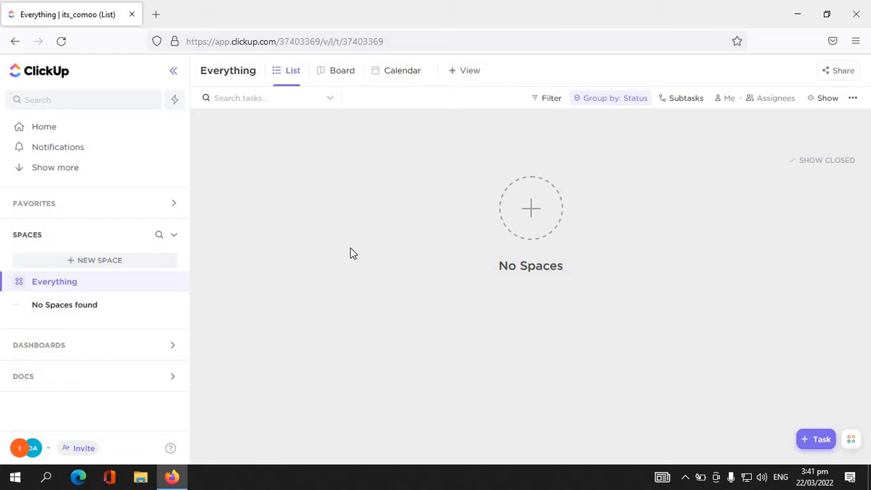
- Start creating a new workspace and clear its suggested name
click(50, 448)
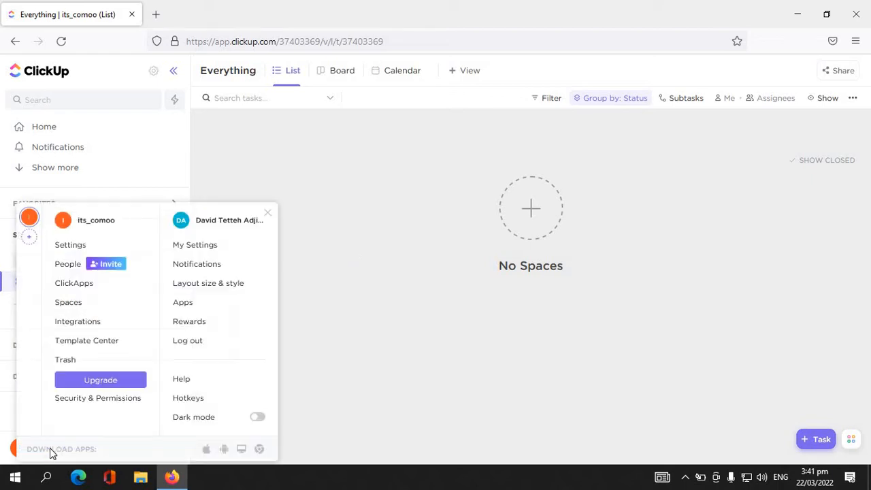
click(29, 240)
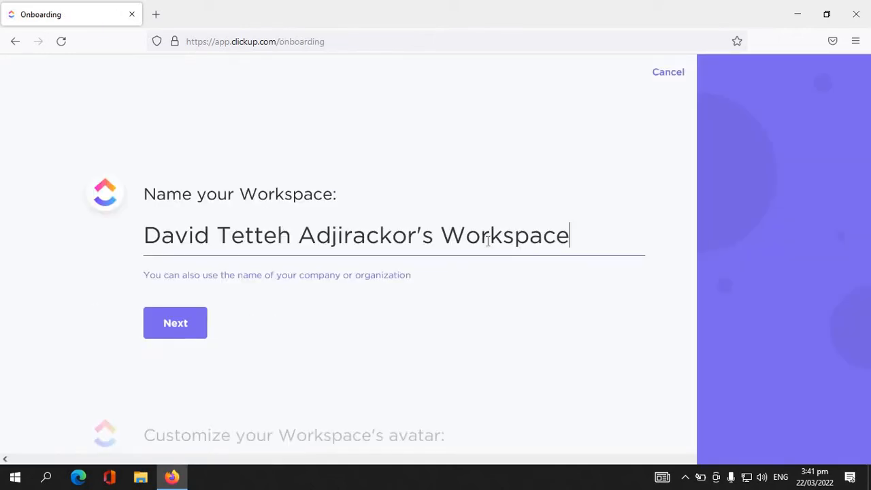
drag(609, 230, 127, 230)
key(BackSpace)
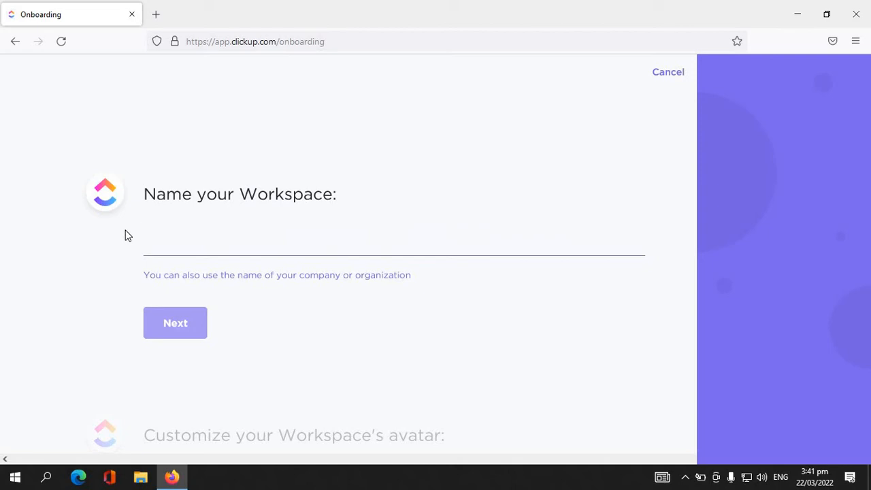
text(T)
key(BackSpace)
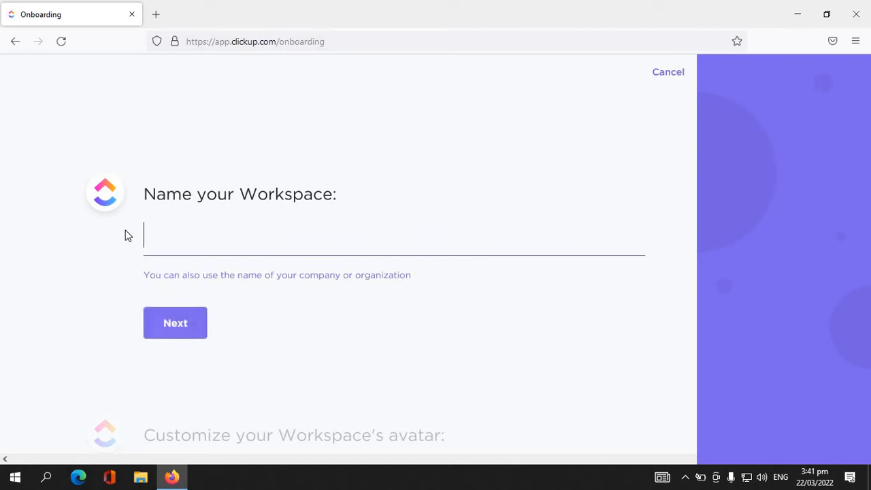
text(eXAMPLE)
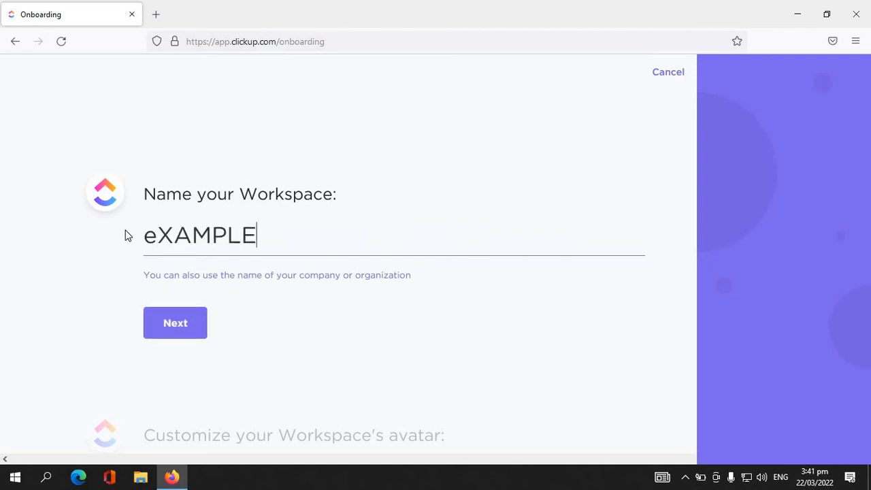
key(BackSpace)
key(BackSpace)
key(BackSpace)
key(BackSpace)
key(BackSpace)
key(BackSpace)
key(BackSpace)
- Name the new workspace Car Project and confirm the name
text(Pr)
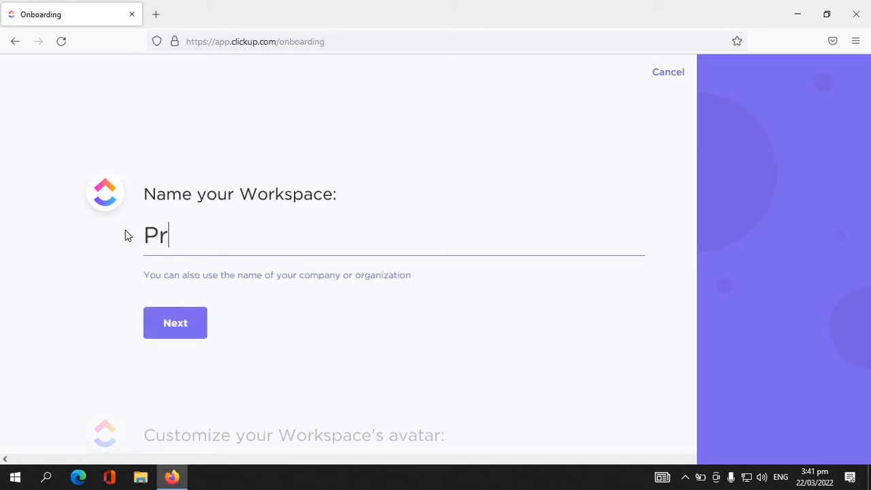
text(oject)
key(BackSpace)
text(ct)
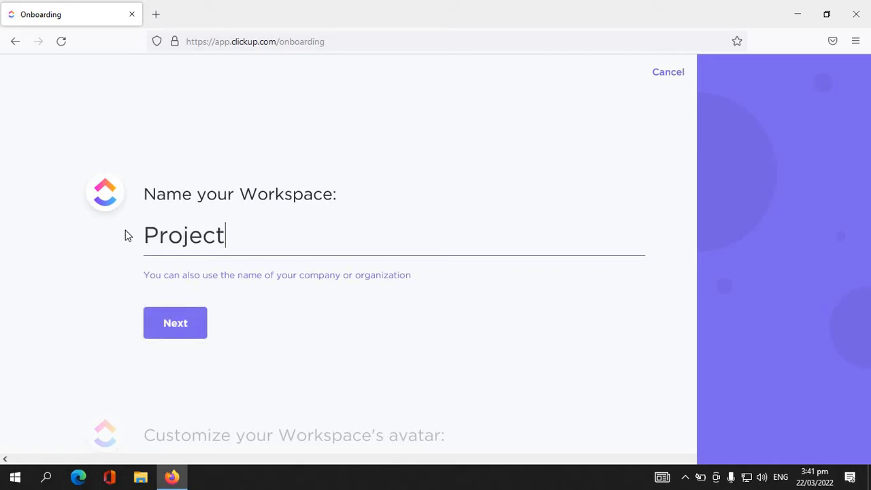
key(Left)
key(Left)
key(Left)
key(Left)
key(Left)
key(Left)
key(Left)
text(Car)
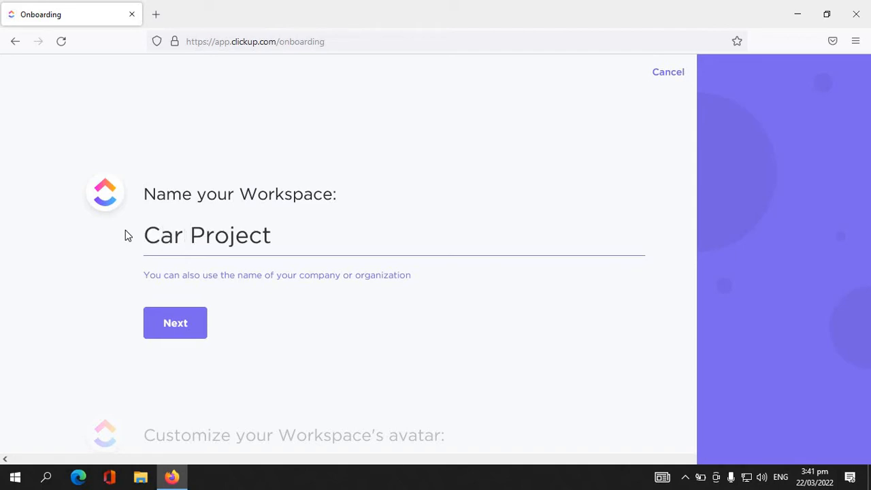
key(Return)
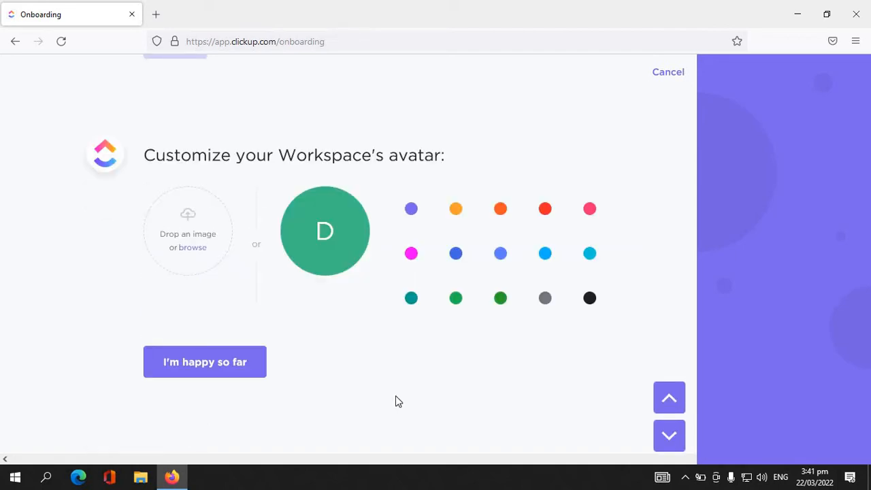
- Complete the workspace setup with the default avatar, Just me as the team size, and no task import
click(194, 374)
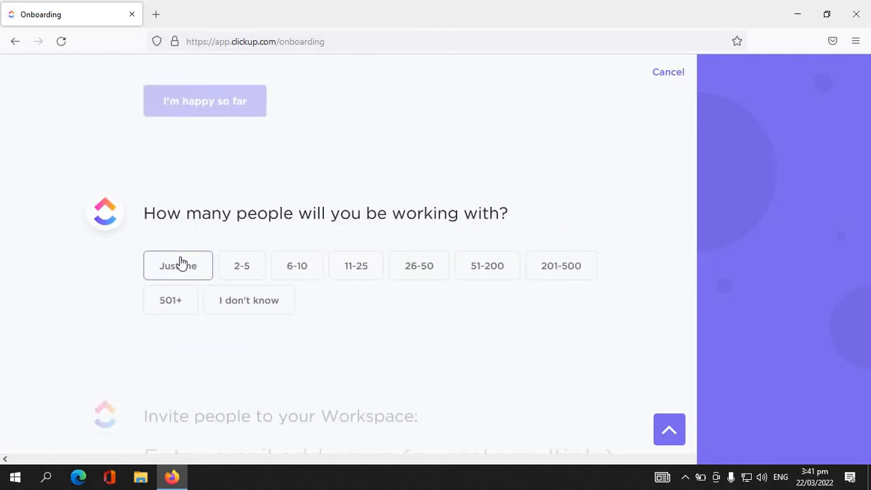
click(181, 265)
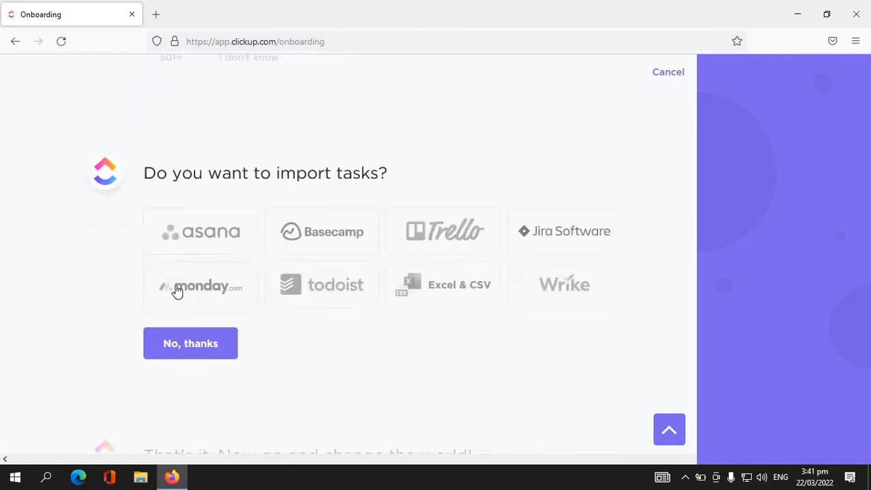
click(200, 354)
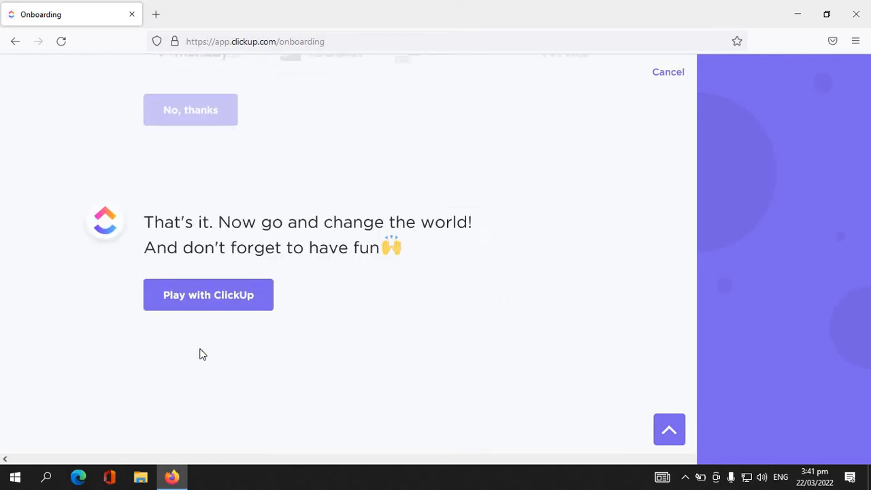
click(212, 294)
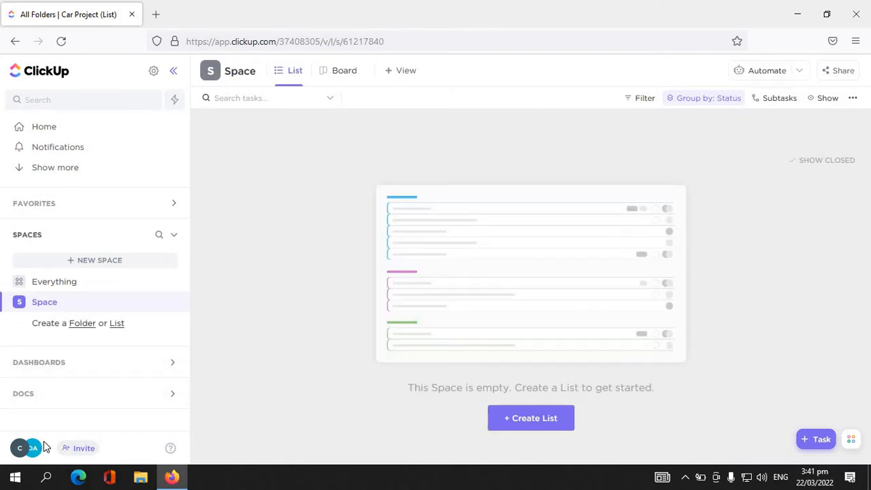
click(43, 444)
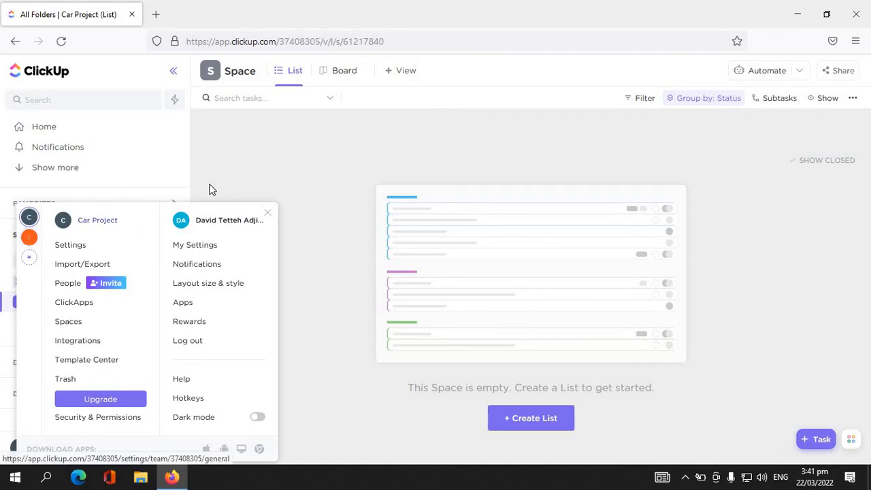
click(329, 151)
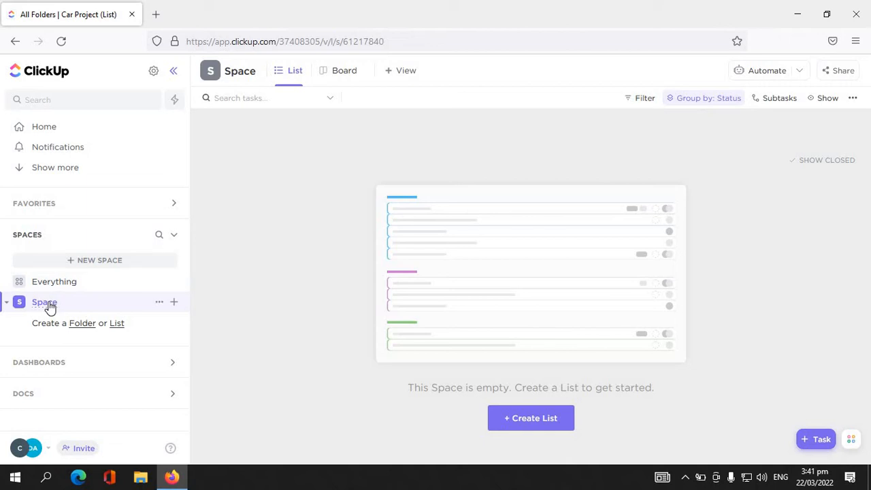
- Delete the default Space from the Car Project workspace, confirming with its name, Space
click(159, 304)
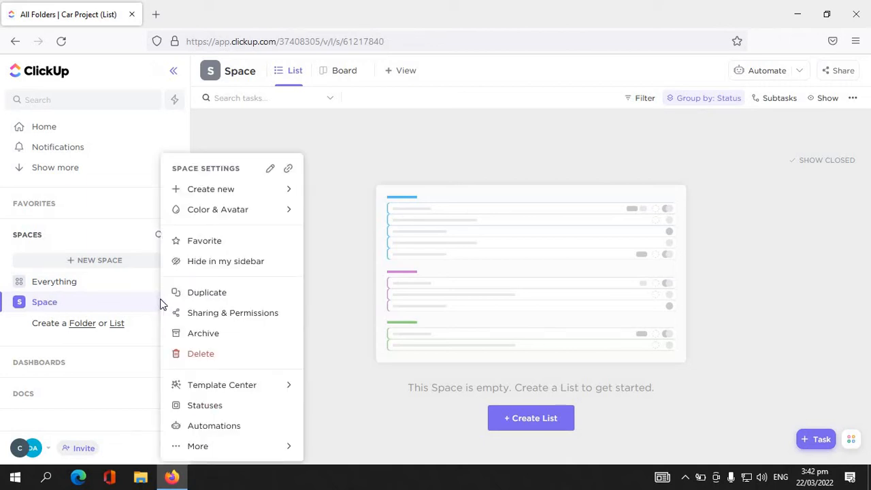
click(199, 357)
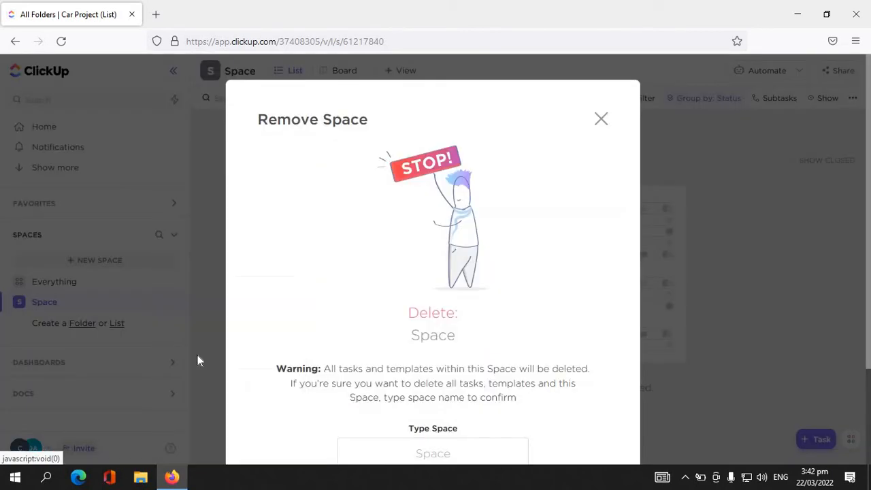
click(463, 449)
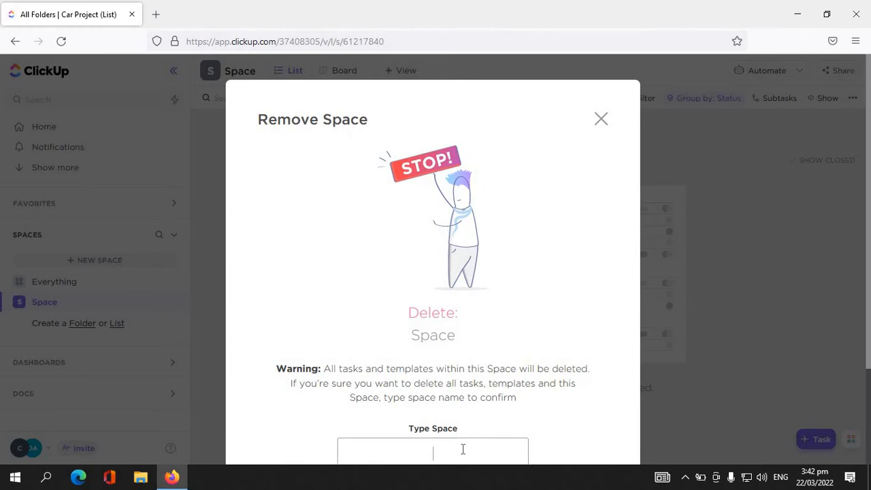
text(Space)
scroll(602, 403, down, 3)
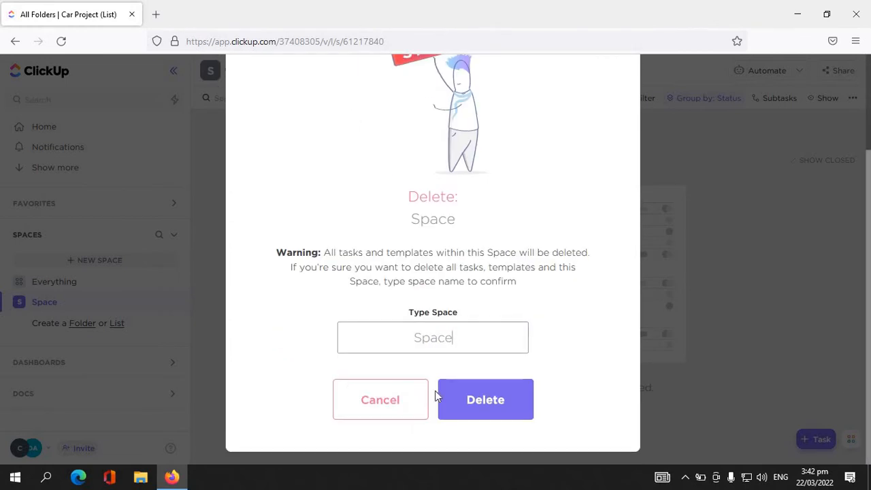
click(464, 400)
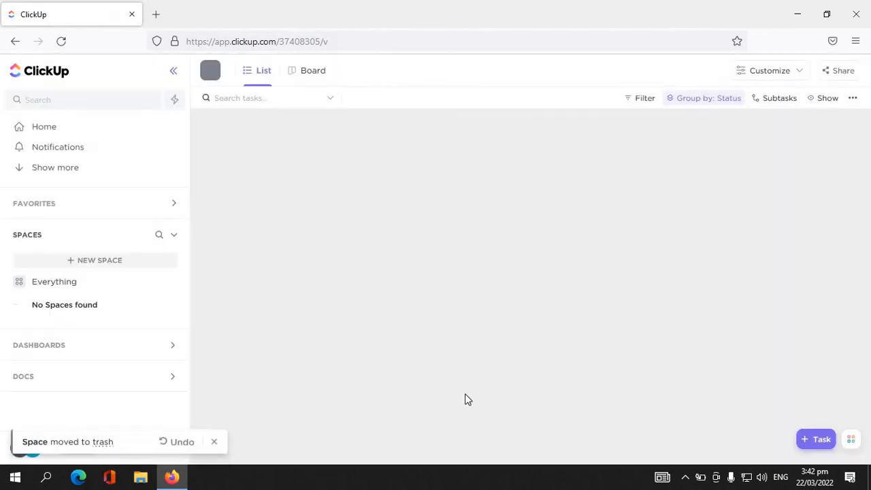
- Start a new Space named Kia Project and keep it shared with the Car Project workspace
click(114, 269)
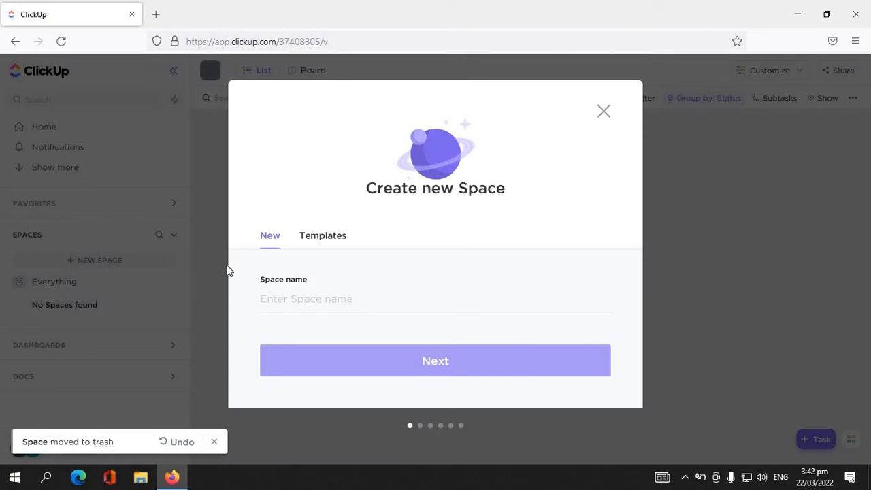
text(P)
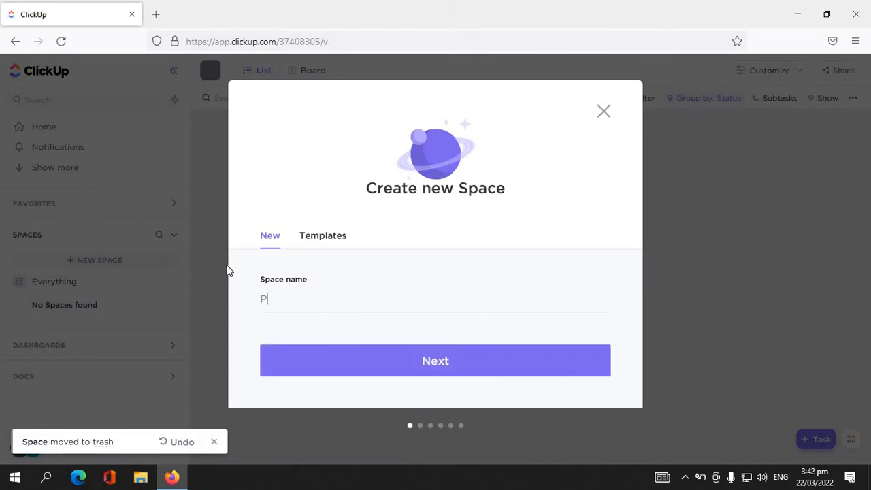
key(BackSpace)
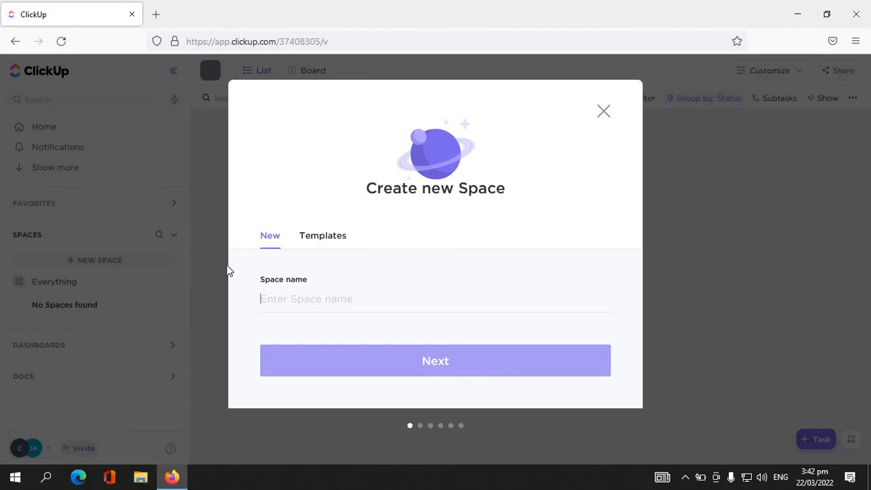
text(Kia)
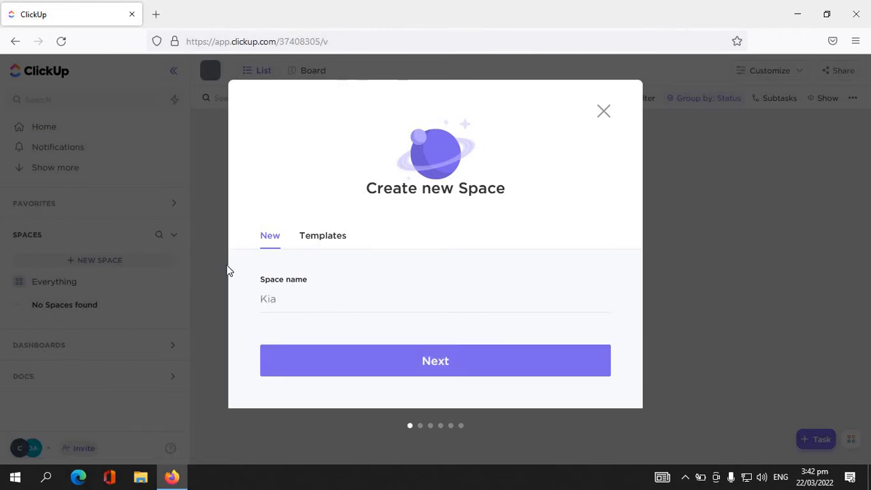
text( Dr)
key(BackSpace)
key(BackSpace)
text(Project)
key(Return)
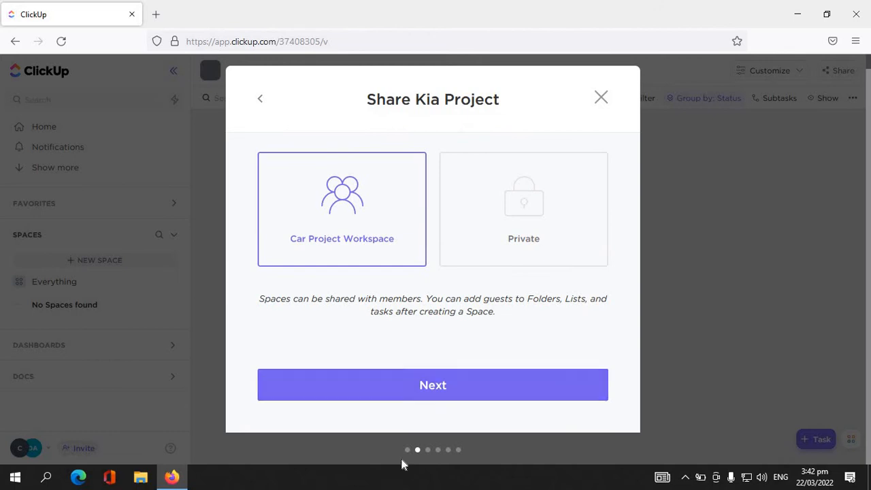
click(414, 400)
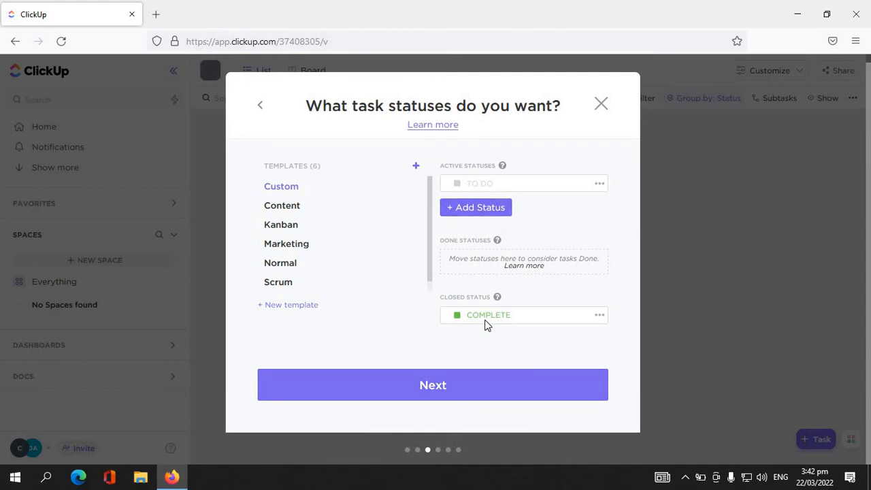
- Add an active task status IN PROGRESS and color it yellow
click(469, 215)
mouse_move(496, 243)
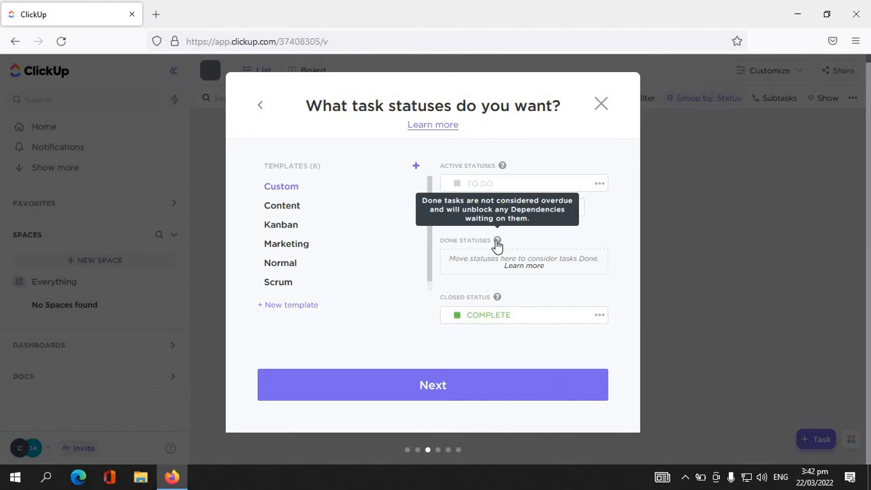
text(i)
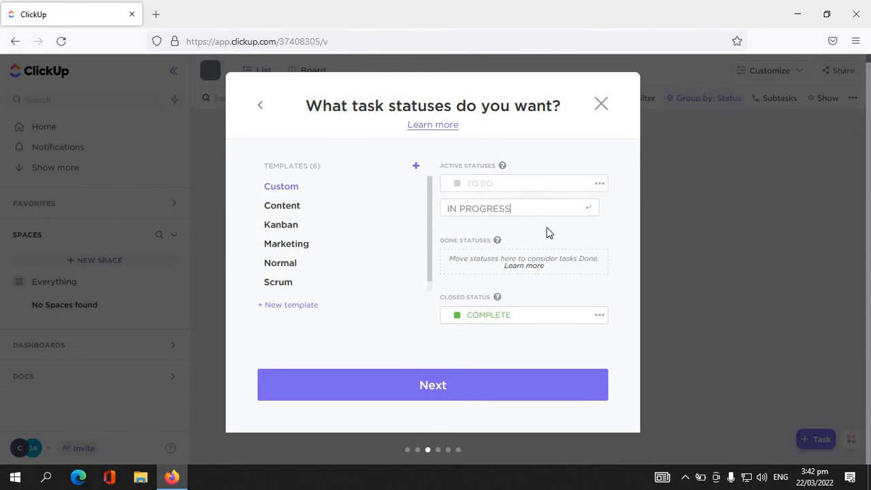
key(Return)
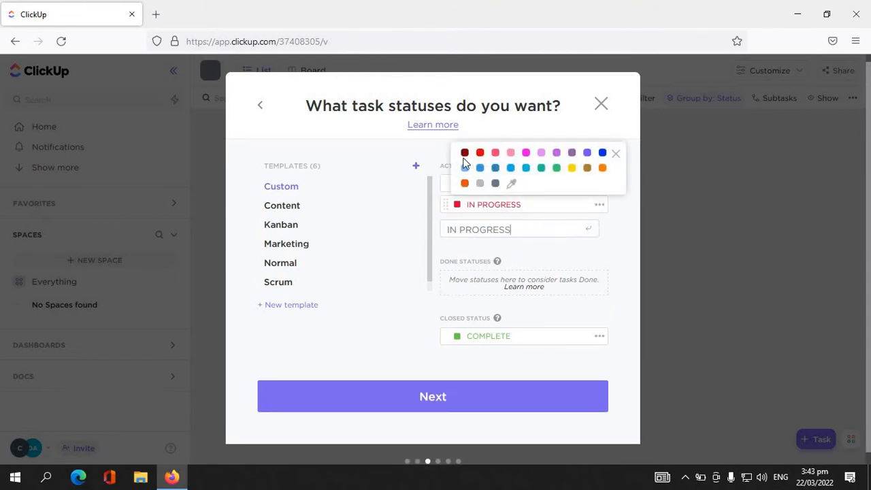
click(570, 169)
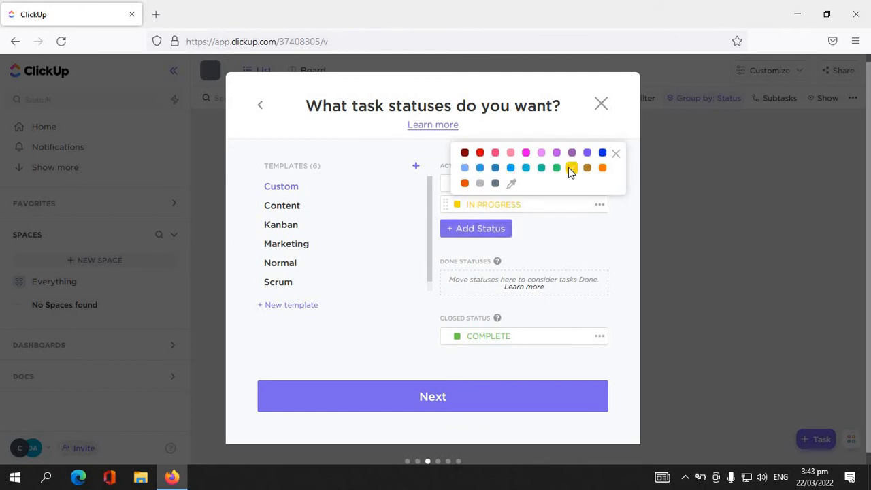
- Add an active task status ESCALATED in blue and accept the Space's status list
click(499, 229)
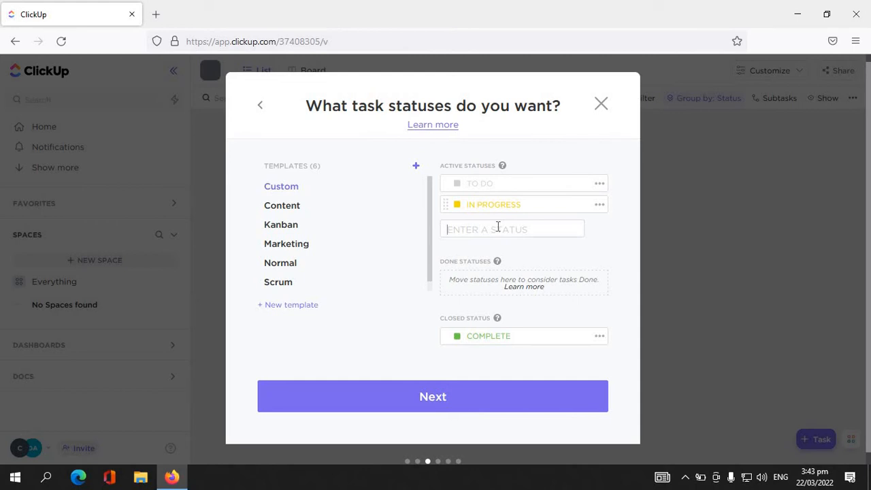
text(ES)
text(CALATIONS)
text(D)
click(583, 231)
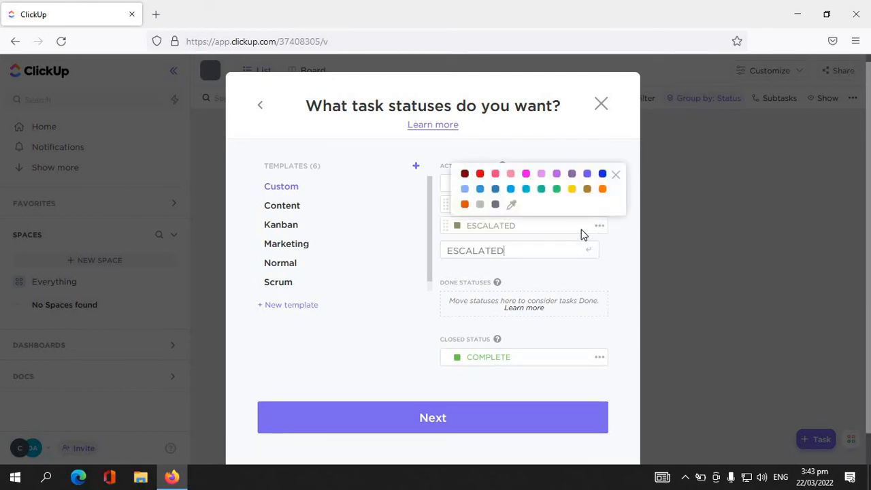
click(479, 189)
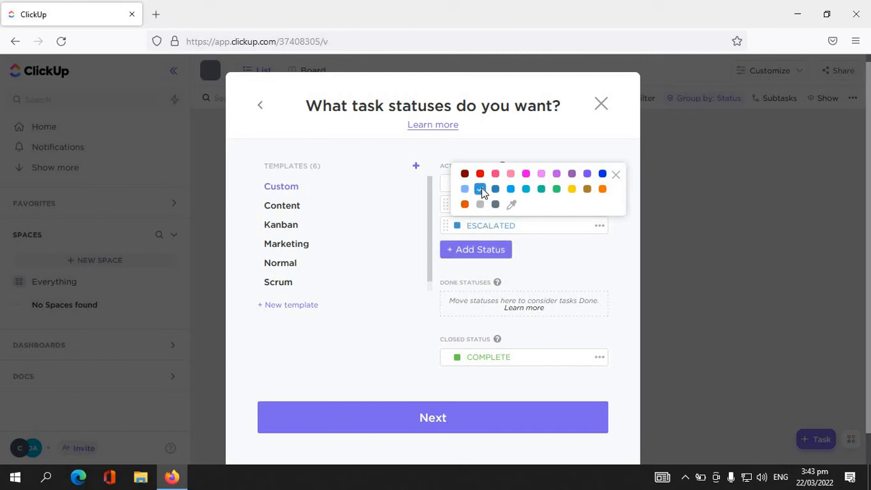
click(571, 276)
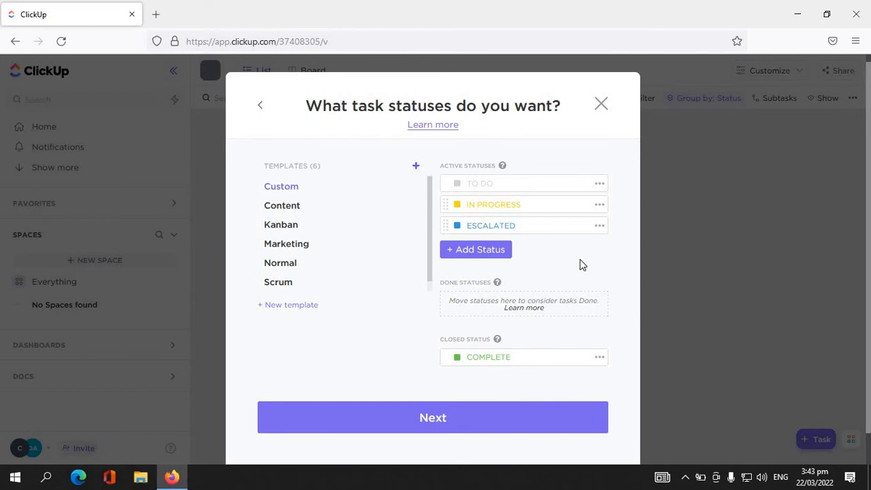
click(438, 418)
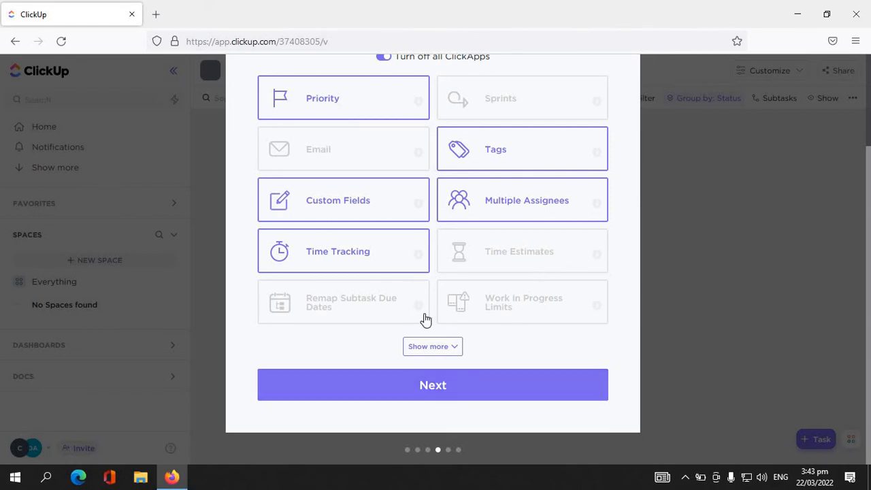
- Show the full list of ClickApps and accept the preselected ones for the Kia Project Space
click(418, 347)
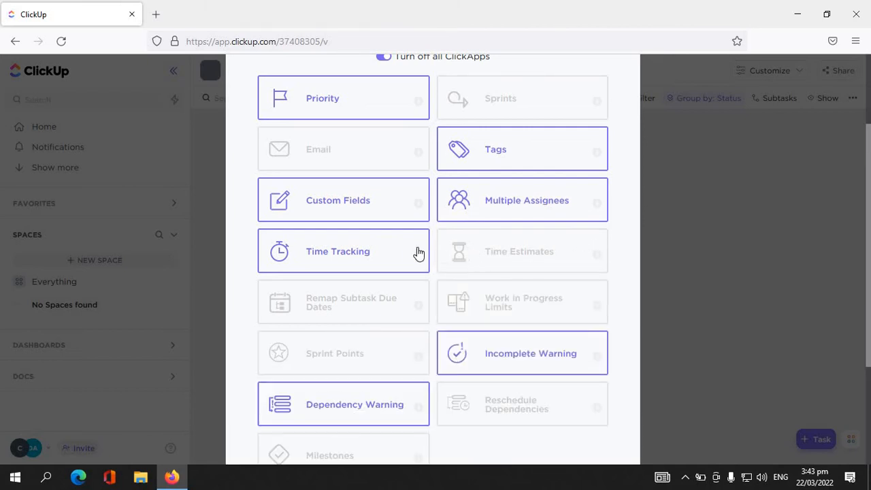
mouse_move(418, 259)
scroll(770, 326, down, 3)
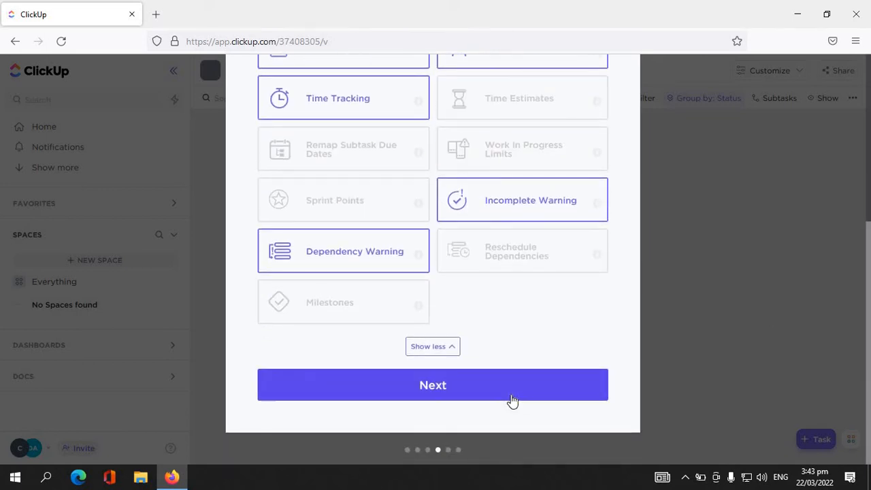
click(513, 401)
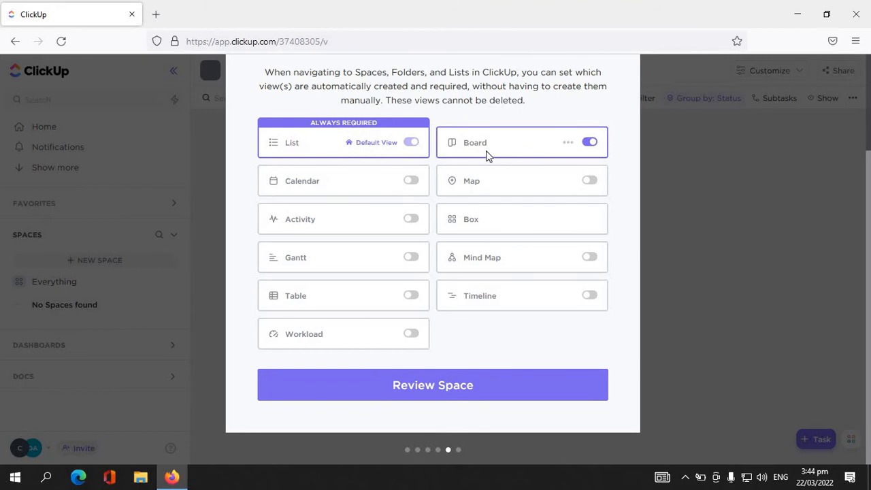
- Enable Gantt as a required view alongside List and Board, review the Space and create it
drag(869, 296, 870, 224)
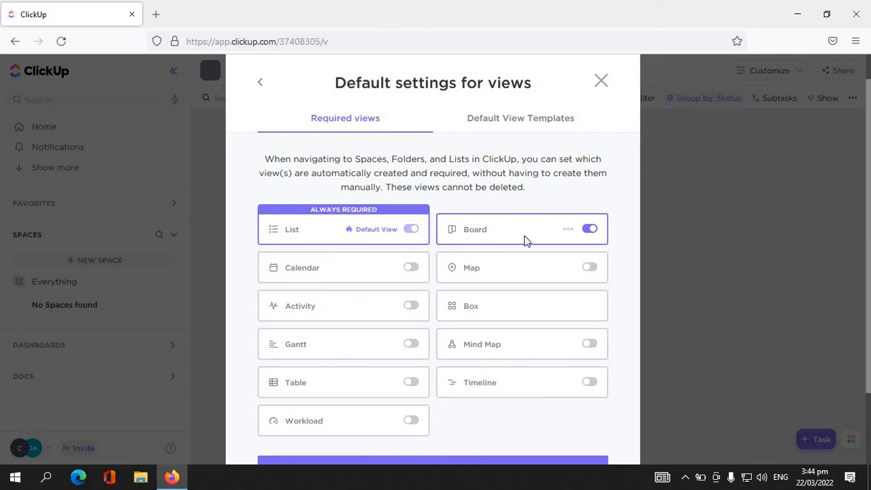
click(412, 345)
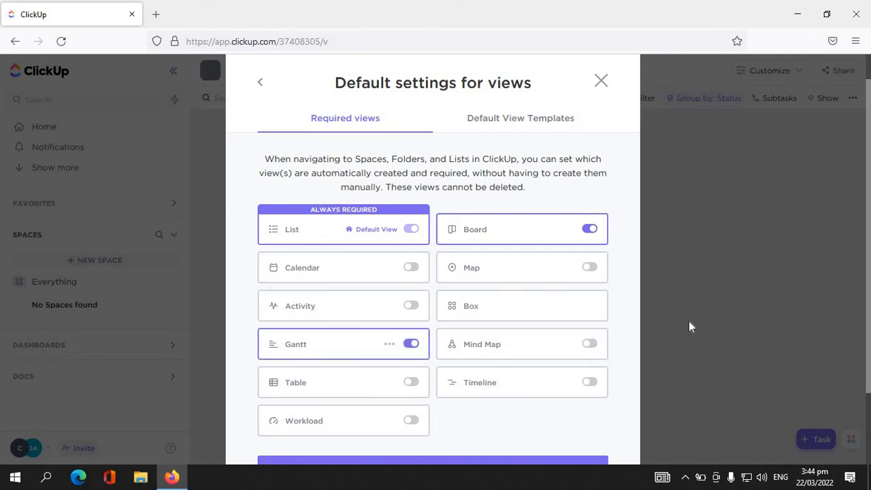
scroll(870, 245, down, 3)
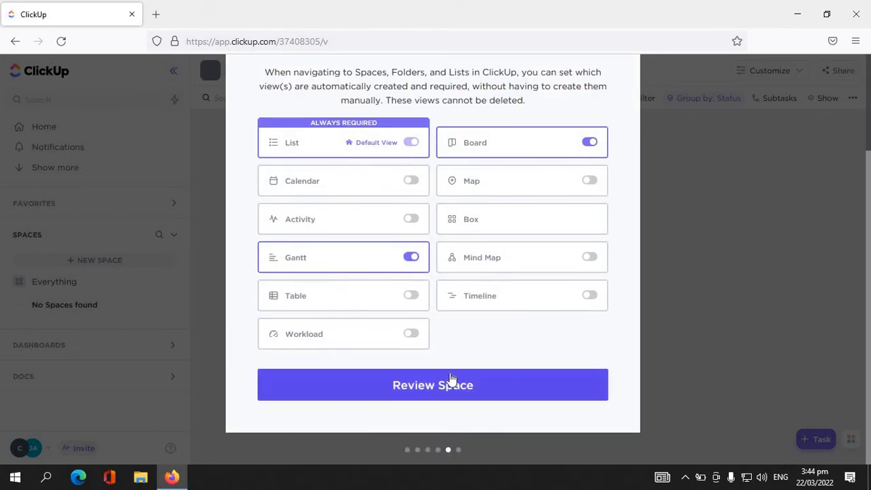
click(449, 383)
click(483, 386)
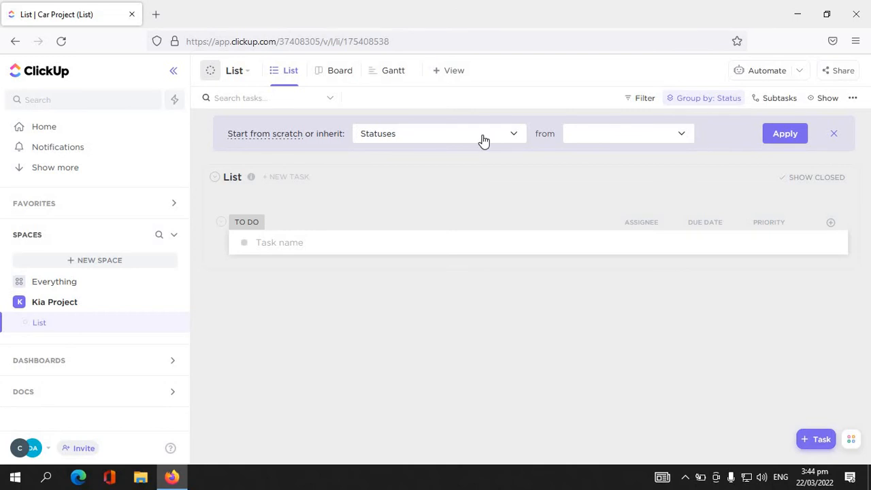
- Have the default List inherit its statuses from the Kia Project Space and apply the setting
click(625, 142)
click(618, 194)
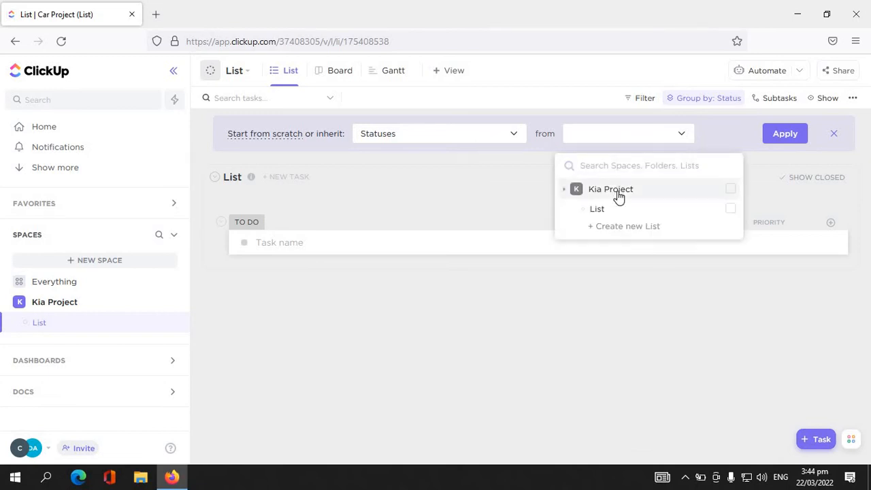
click(729, 192)
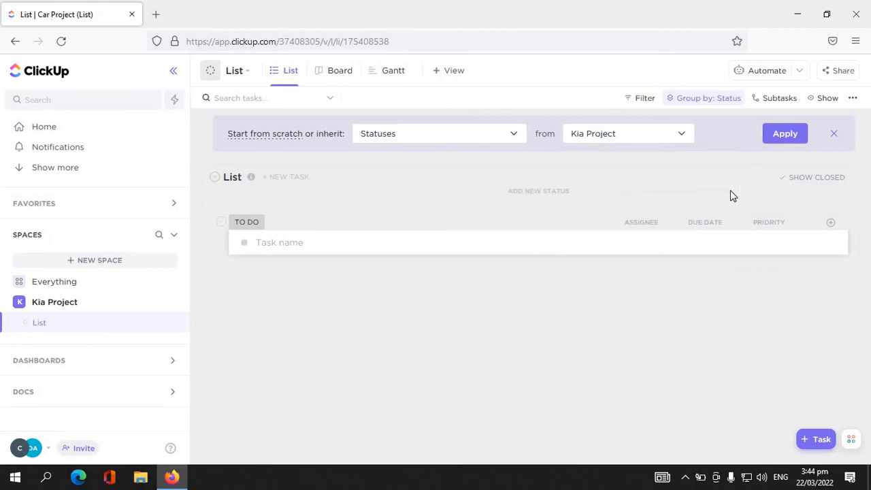
click(786, 134)
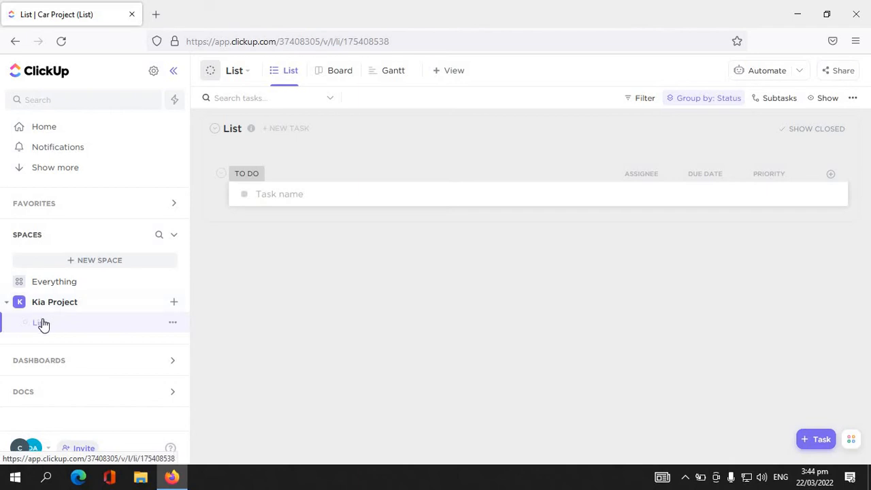
- Delete the default List from the Kia Project Space and create a new List named Phase 1
click(174, 326)
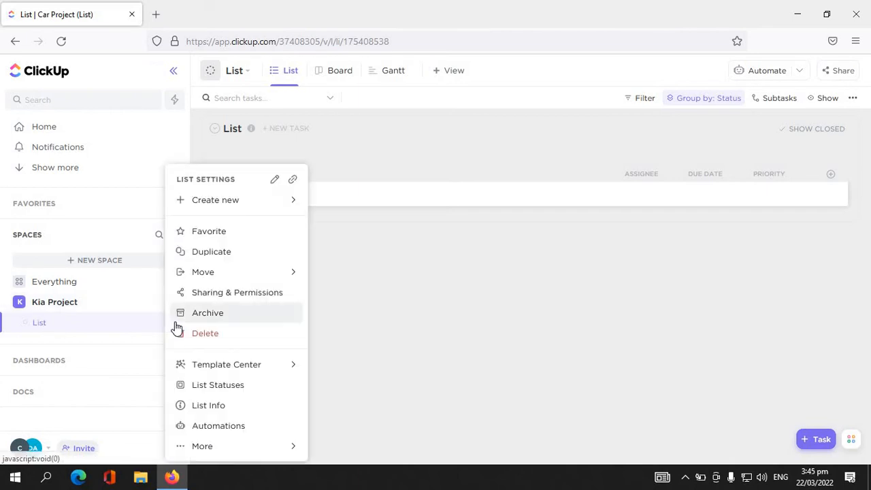
click(193, 333)
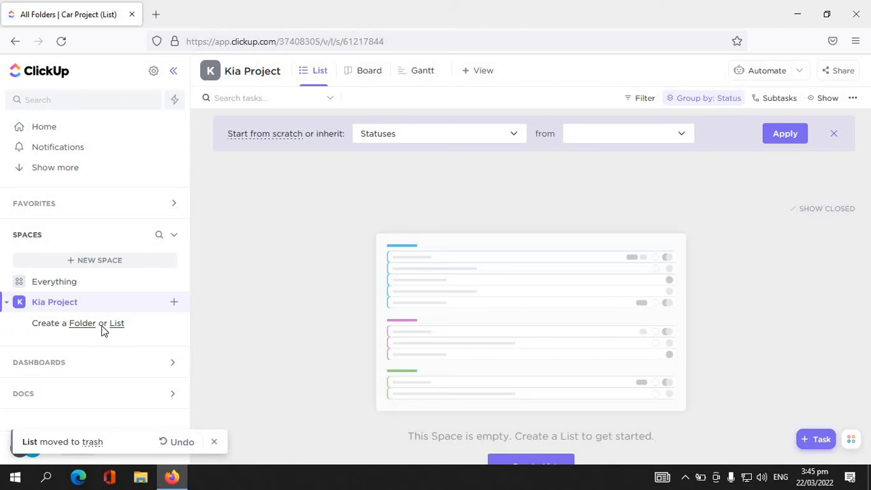
click(115, 324)
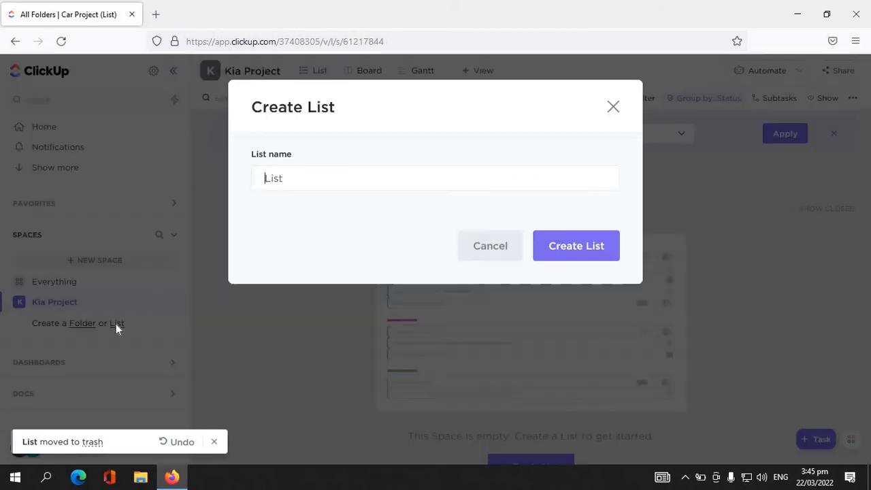
text(pHA)
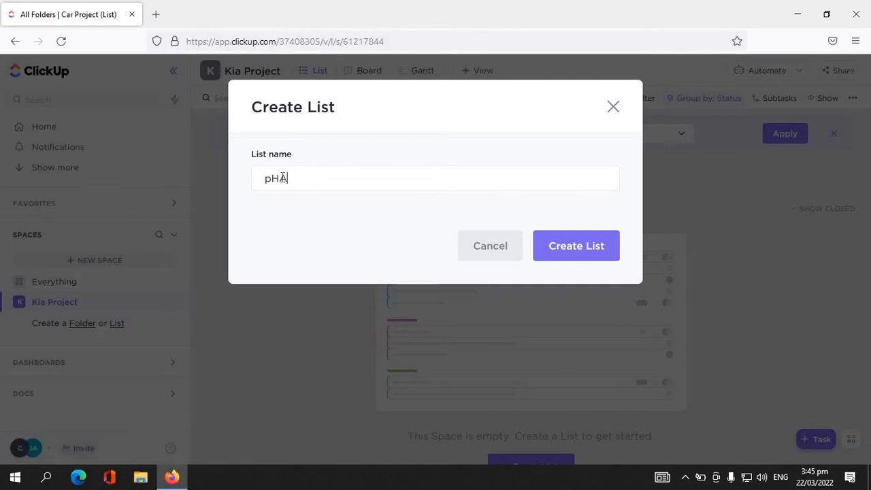
key(BackSpace)
key(BackSpace)
key(BackSpace)
text(Phase 1)
key(Return)
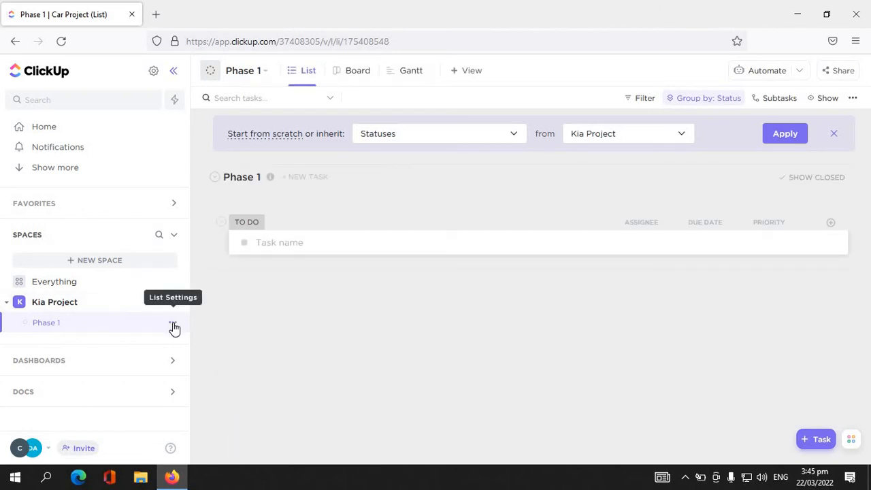
- Start duplicating the Phase 1 List and name the copy Phase 2
click(173, 325)
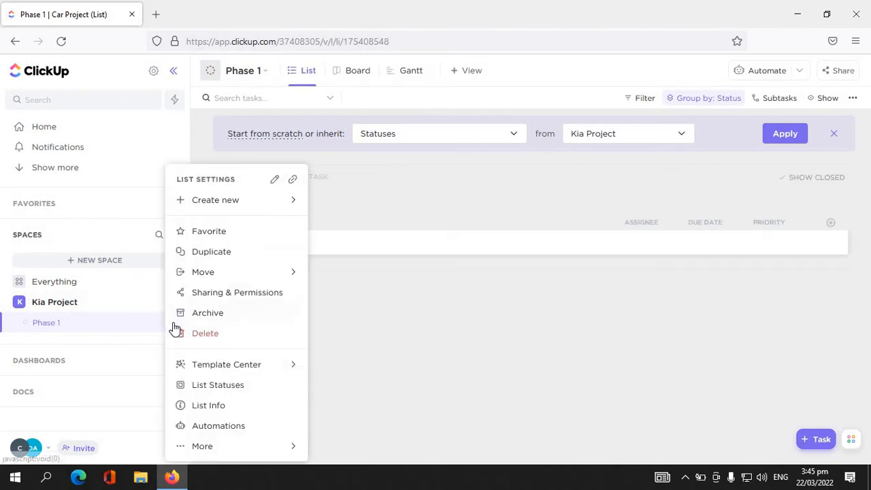
click(223, 260)
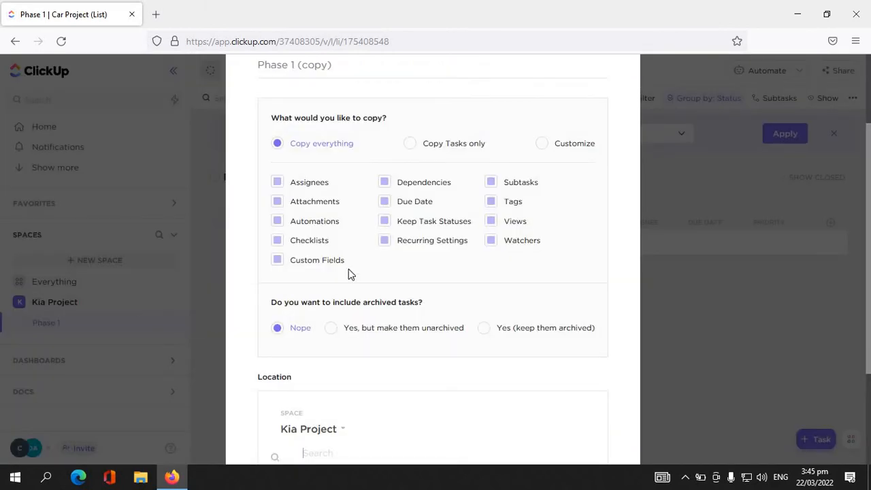
scroll(870, 178, up, 3)
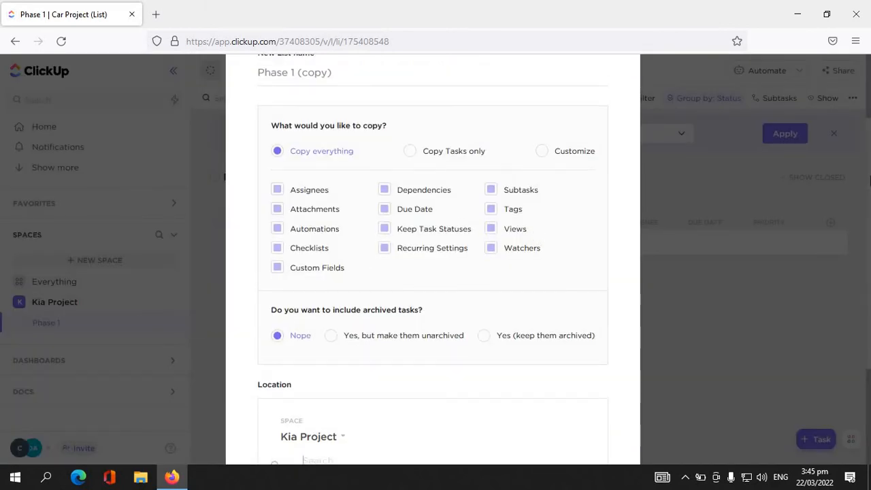
scroll(869, 178, down, 2)
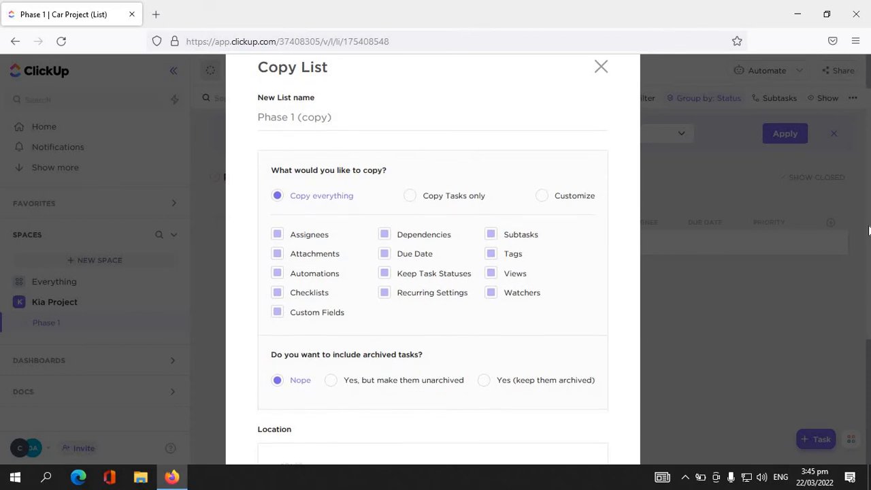
drag(868, 226, 869, 205)
drag(311, 146, 292, 147)
key(BackSpace)
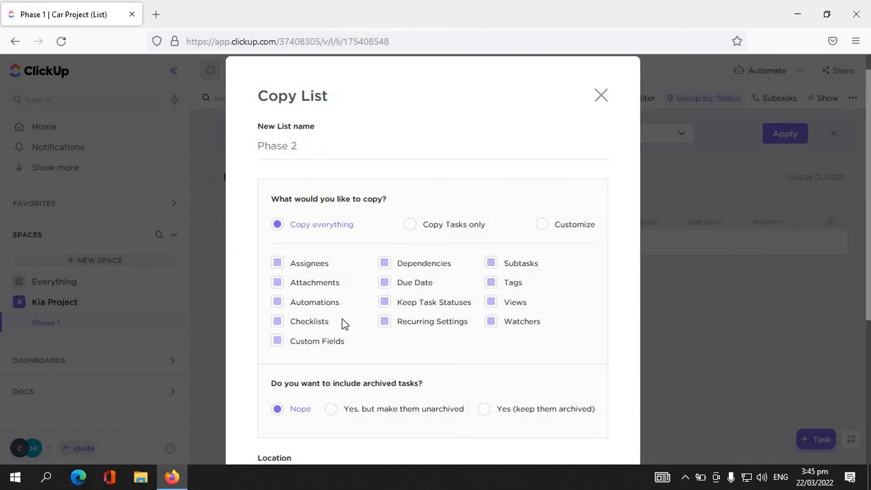
- Set the copy to include everything without archived tasks, and create it as a folderless List in Kia Project
scroll(869, 180, down, 3)
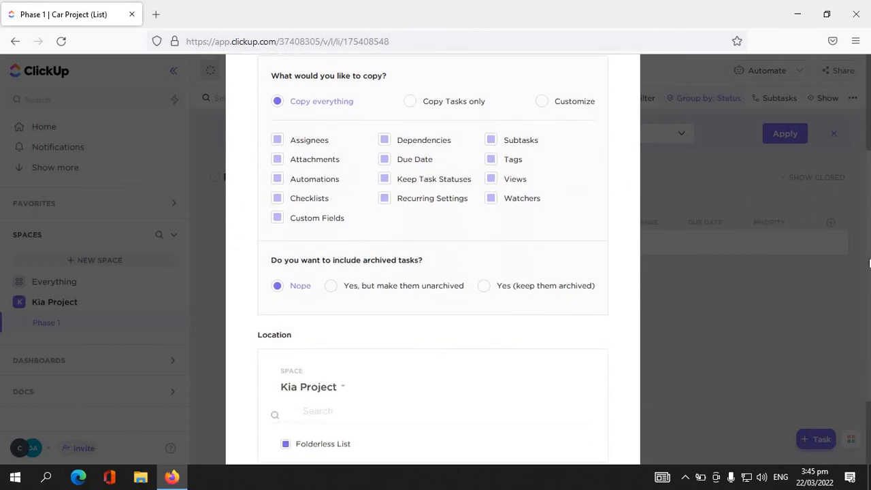
click(386, 143)
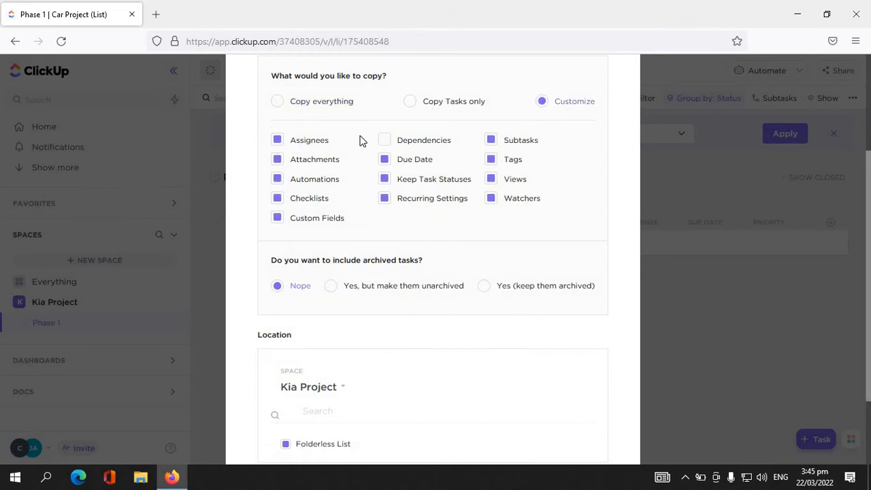
click(277, 106)
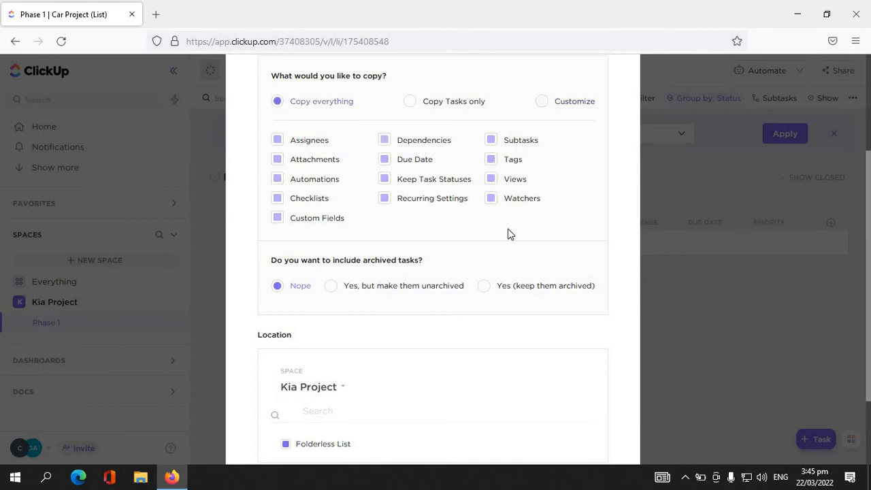
scroll(868, 284, down, 3)
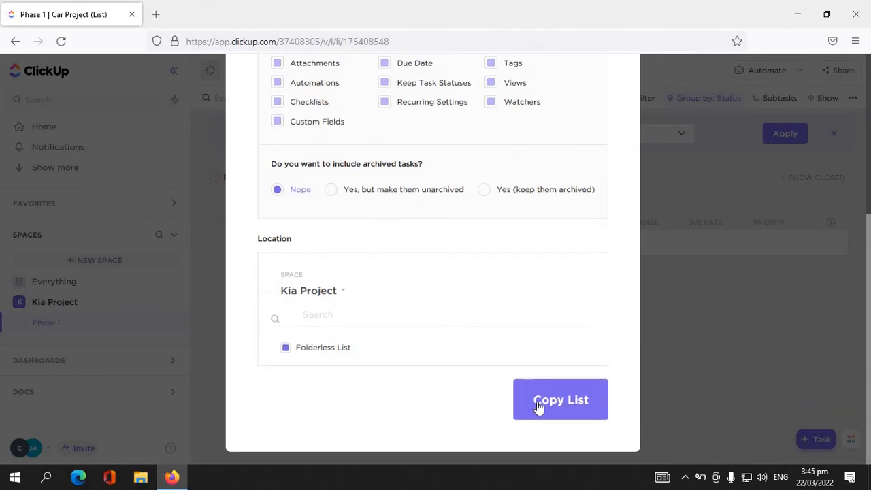
click(584, 409)
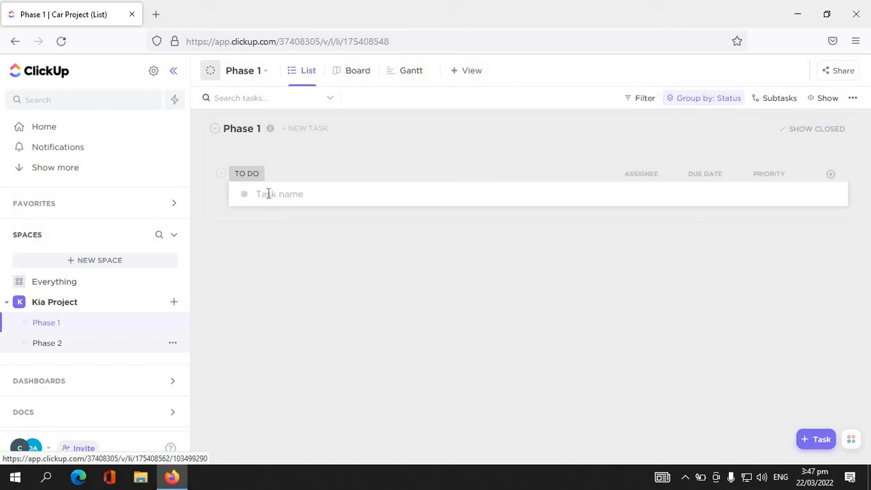
- Add two tasks named Meeting and Onboarding to the Phase 1 List
click(347, 192)
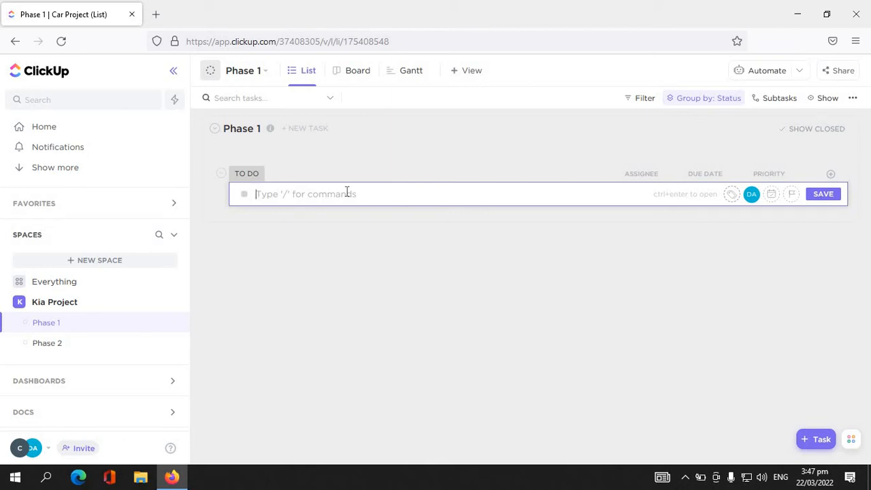
text(Meeting)
key(Return)
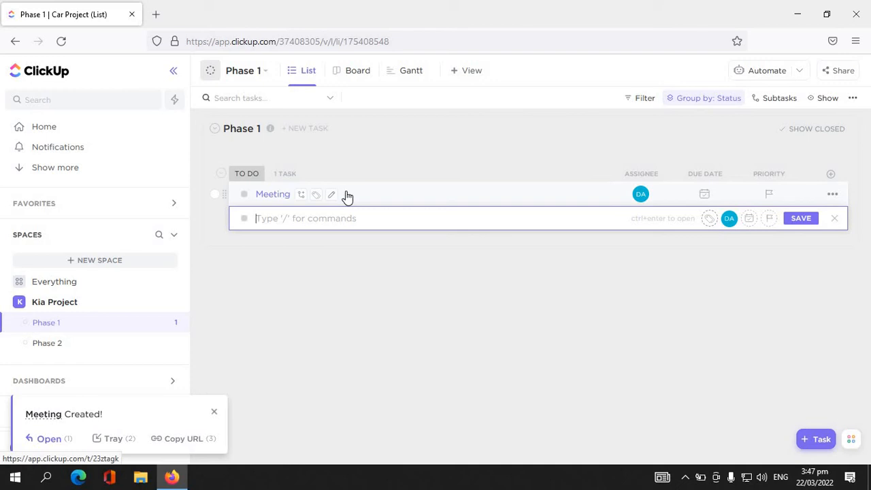
text(Onboarding)
key(Return)
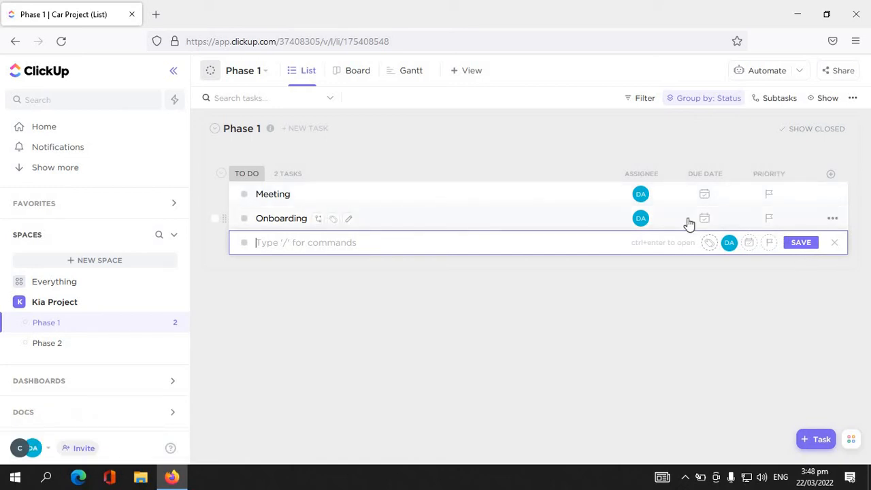
click(836, 245)
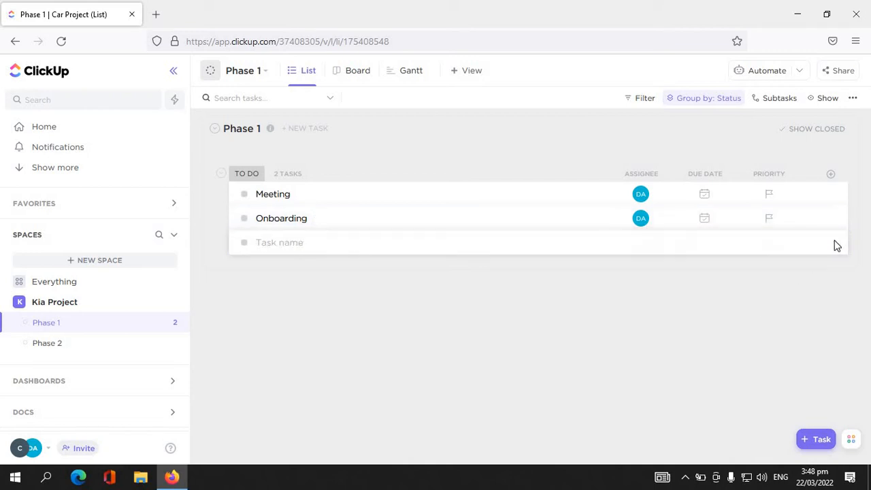
- View the details of the Meeting task and return to the Phase 1 List
click(413, 198)
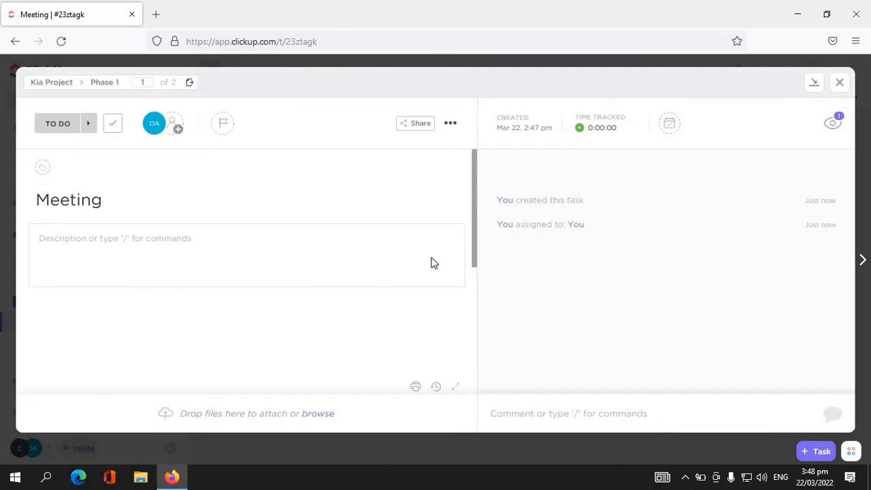
click(842, 82)
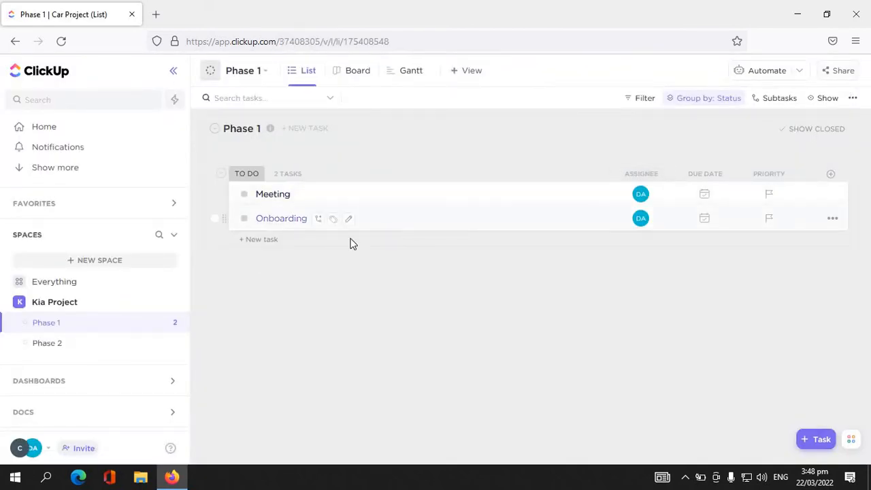
- Add a third task named Team meeting& deliverable to the Phase 1 List
click(271, 242)
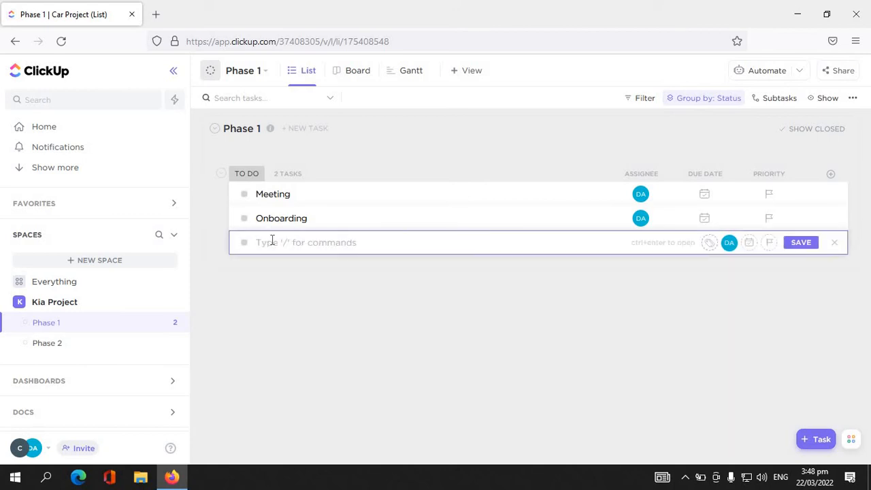
text(Team meeting& deliverable)
key(Return)
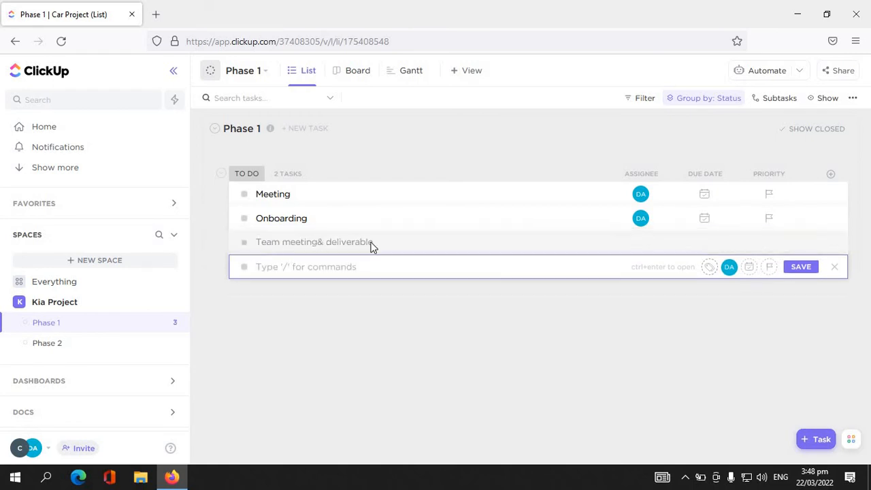
click(837, 267)
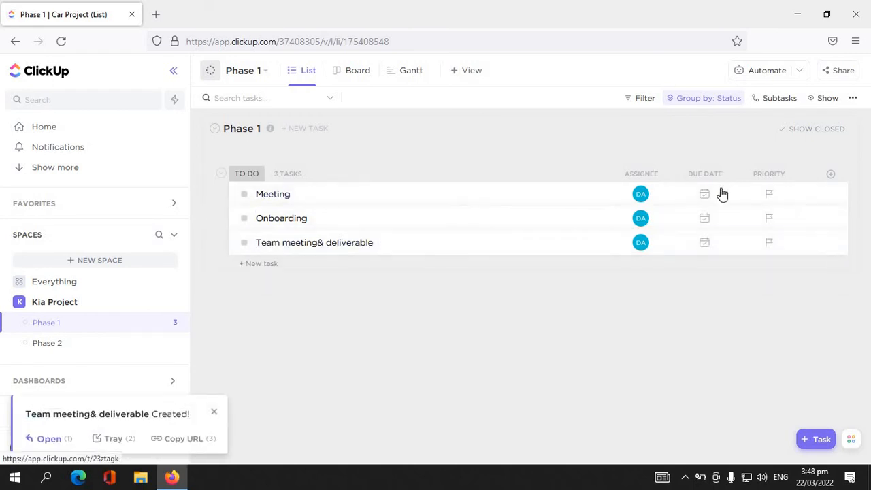
- Give the Meeting task in Phase 1 a due date of Thursday, March 24, 2022 and an Urgent priority
click(682, 244)
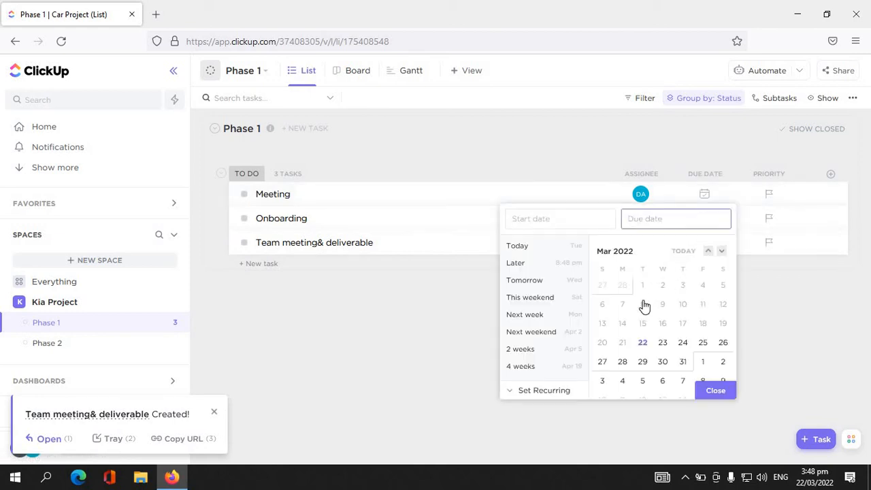
click(646, 350)
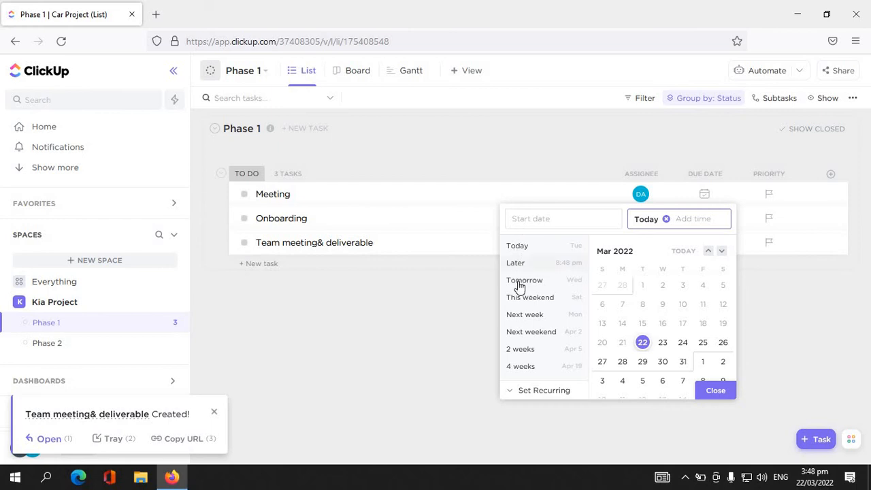
click(526, 391)
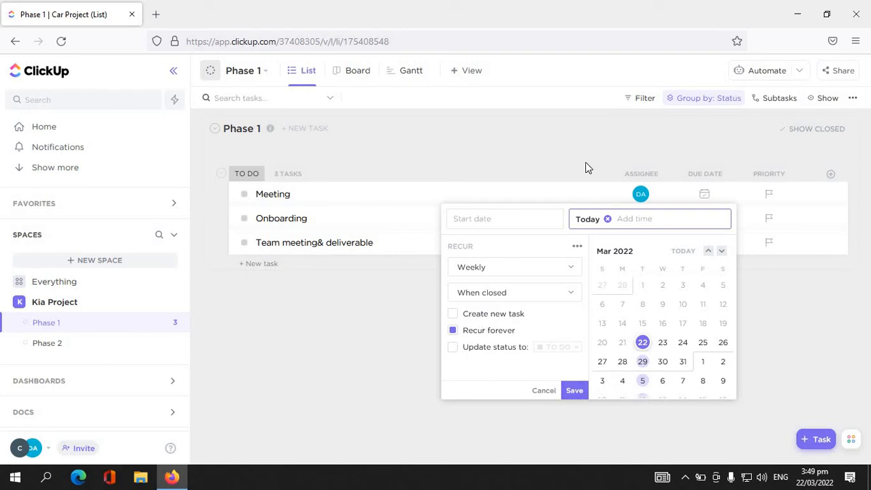
click(543, 391)
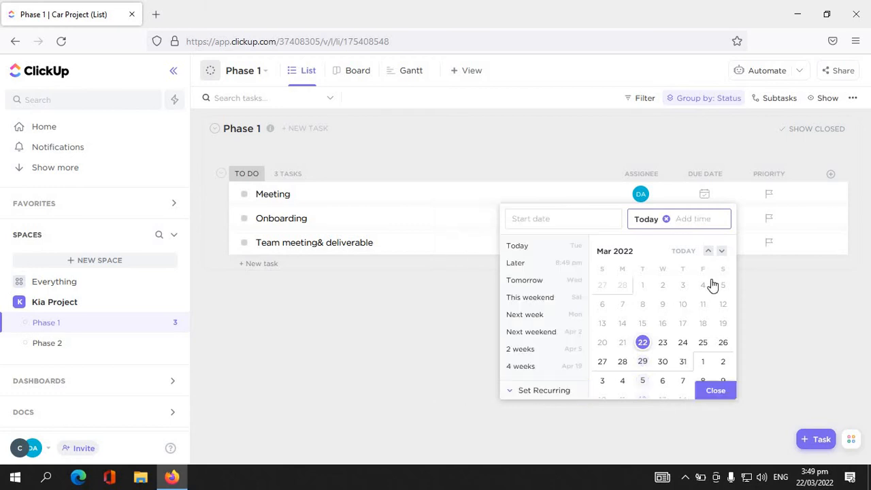
click(681, 344)
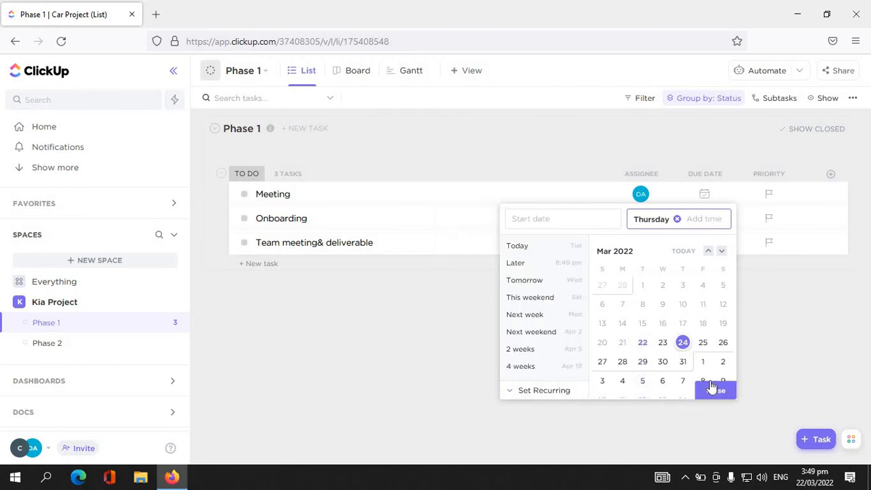
click(711, 391)
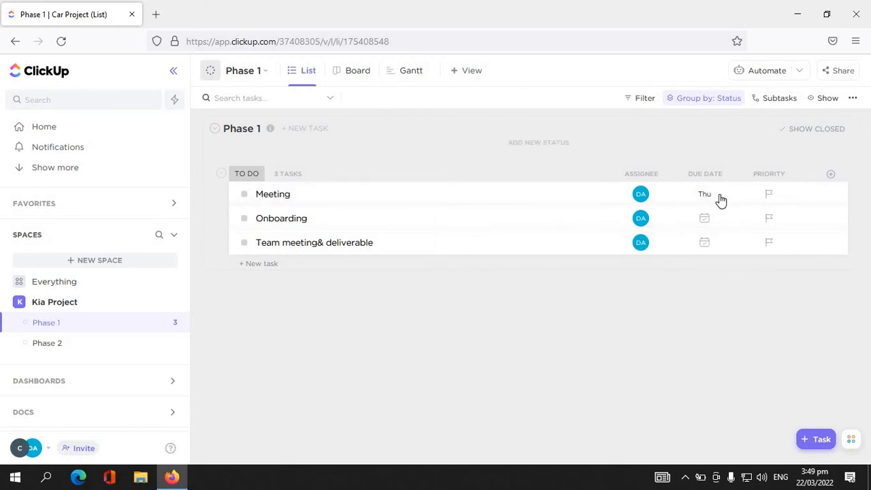
click(770, 194)
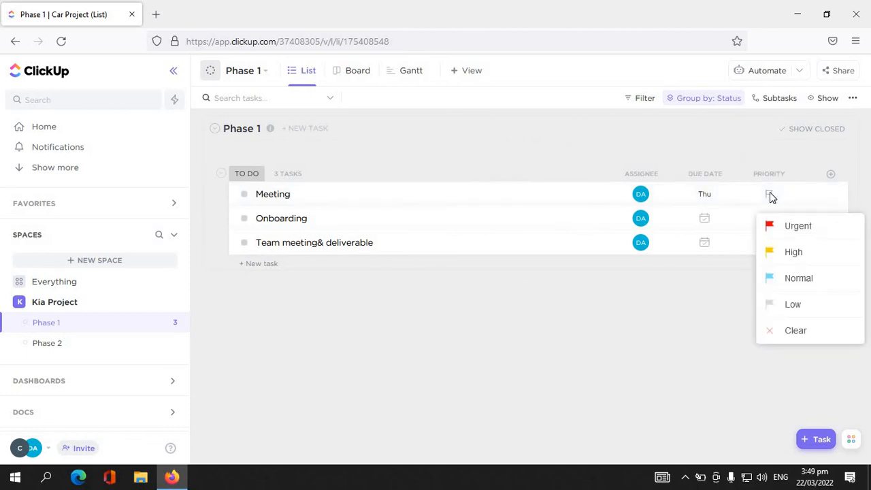
click(793, 232)
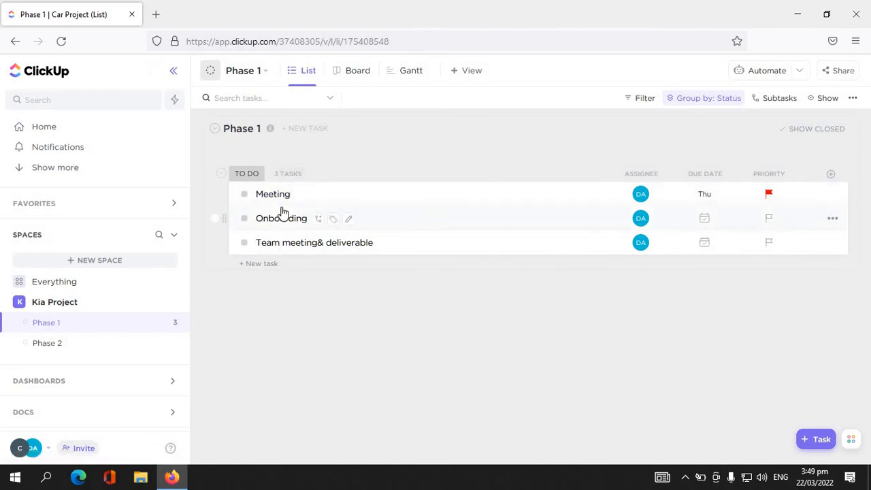
- Set the Meeting task's status to Escalated and the Team meeting& deliverable task's status to In Progress
click(244, 197)
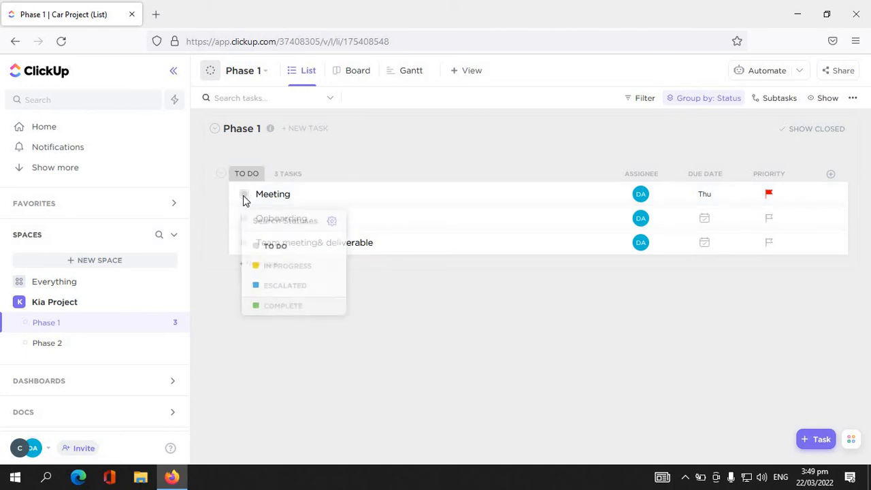
click(266, 295)
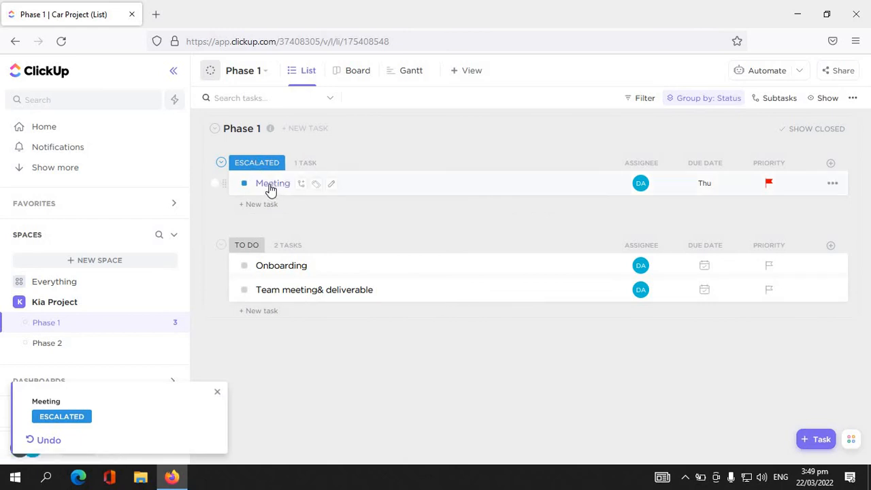
click(243, 290)
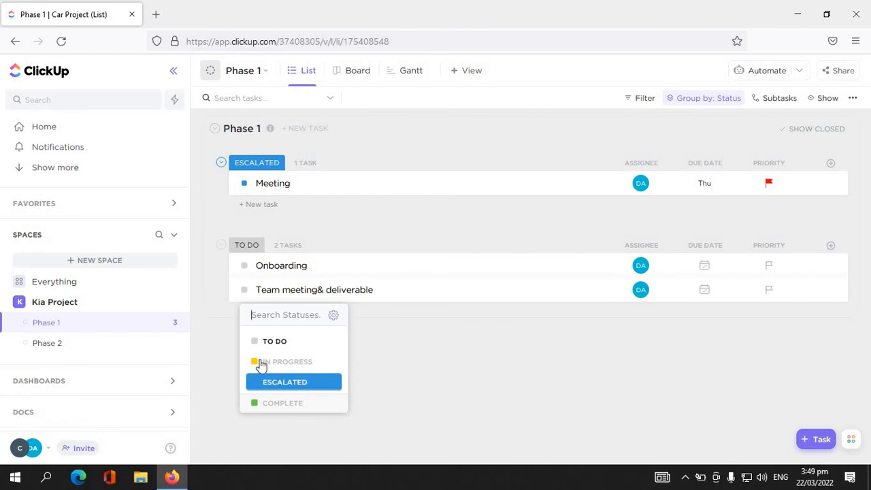
click(263, 361)
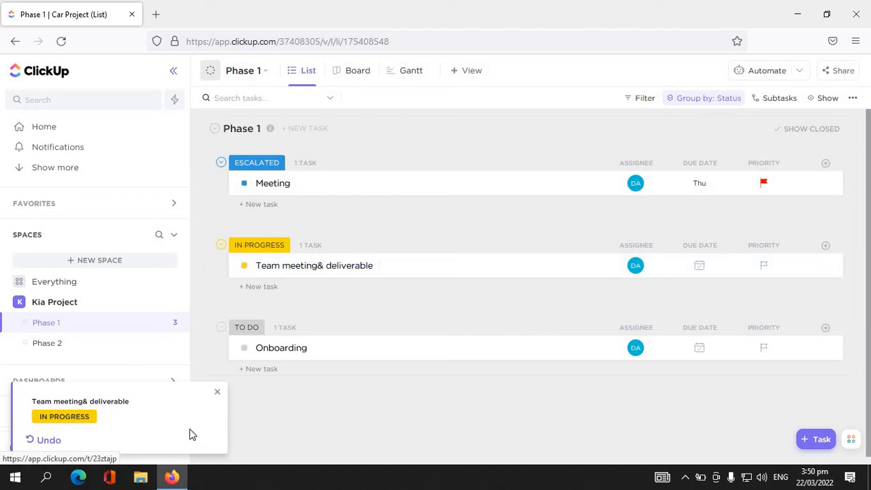
click(216, 396)
- Add a task named Filming to the Phase 2 List
click(70, 349)
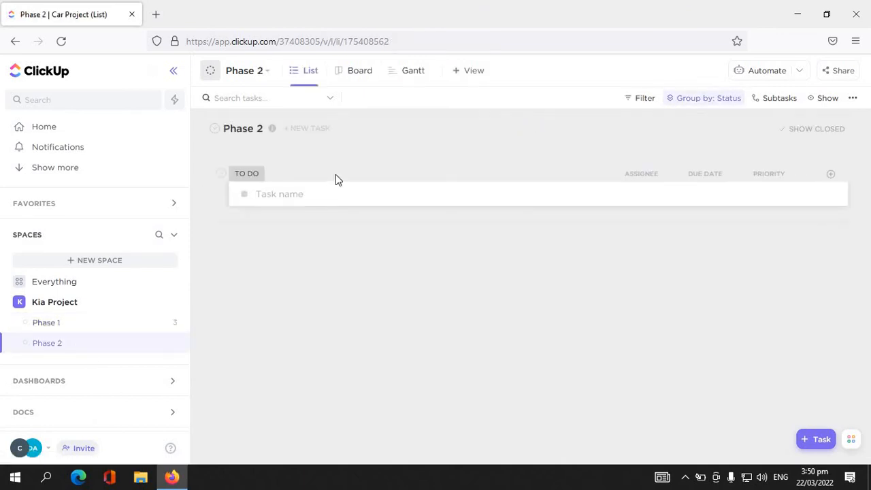
click(303, 196)
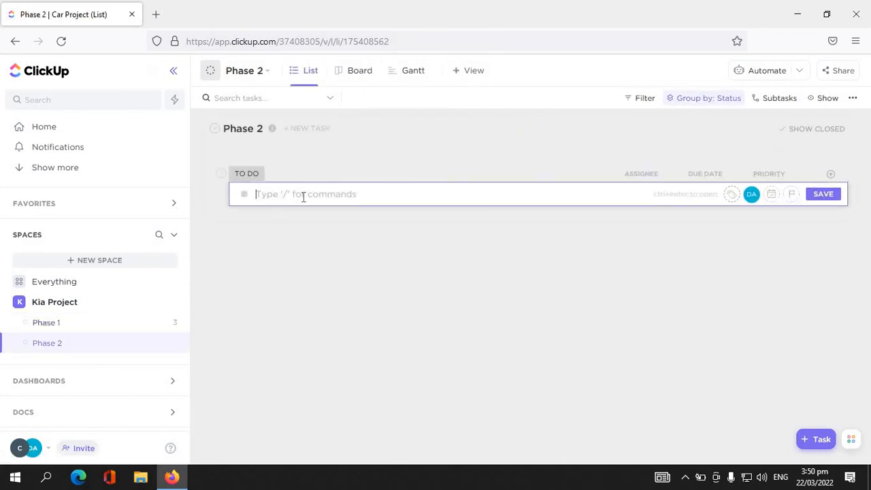
text(FIIna)
key(BackSpace)
key(BackSpace)
text(ilming & )
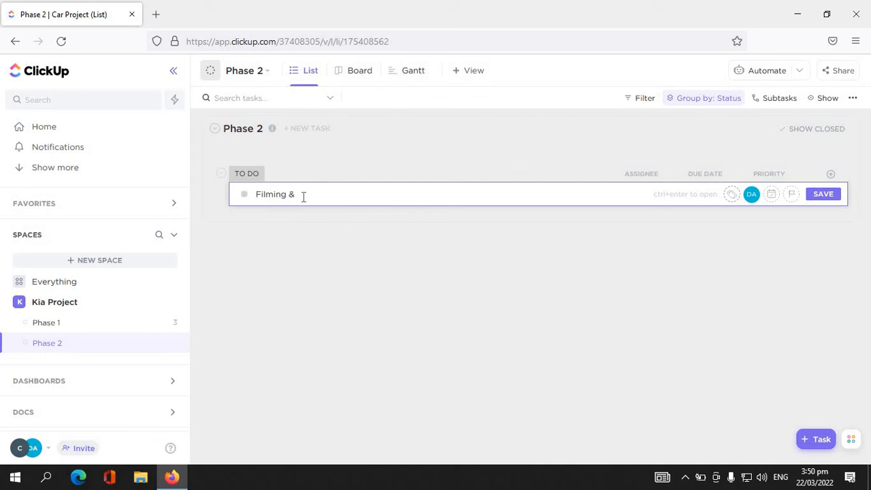
text(de)
key(BackSpace)
key(BackSpace)
key(BackSpace)
key(Return)
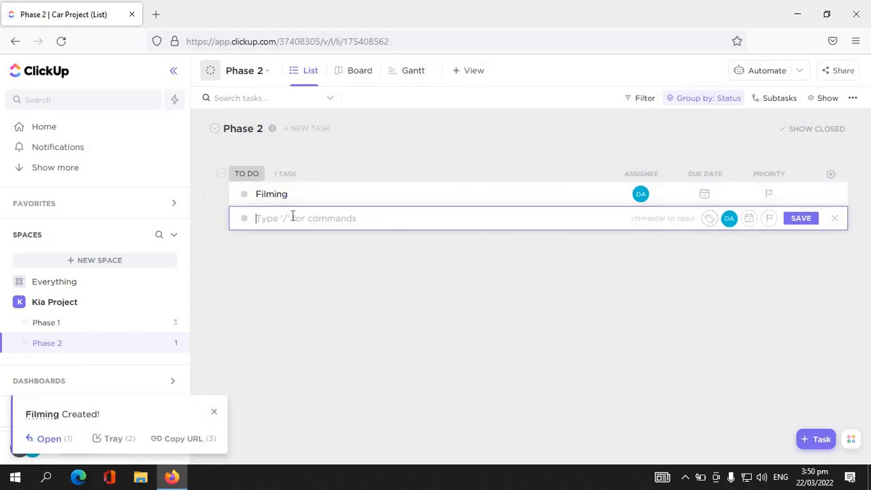
- Add two more tasks named Editing and Final product to the Phase 2 List
text(Editing)
key(Return)
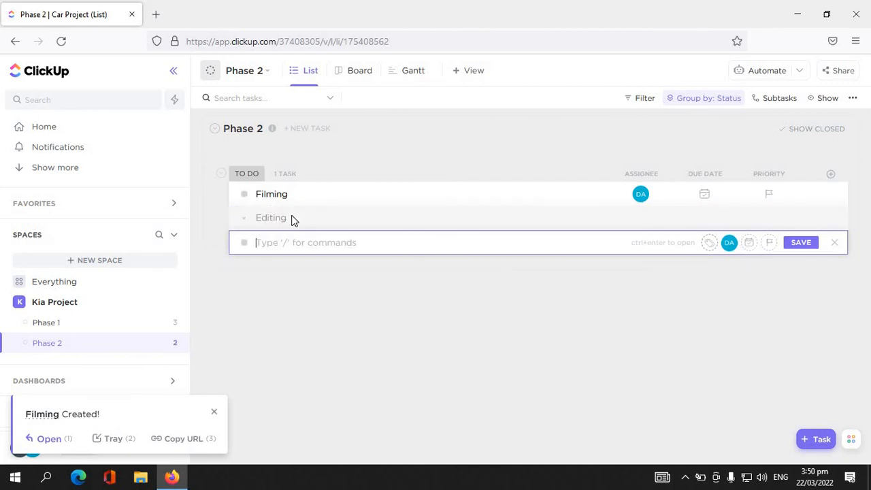
text(Finalp)
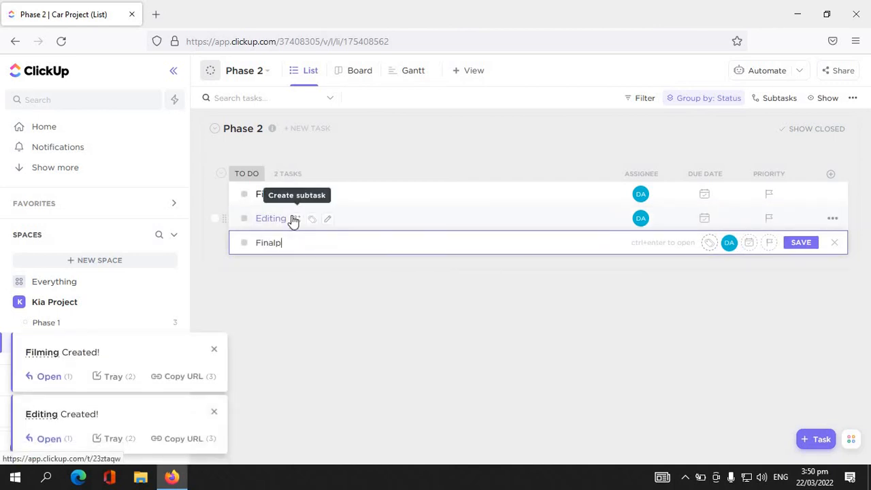
text(roduct)
key(Left)
key(Left)
key(Left)
key(Left)
key(Left)
key(Left)
key(Left)
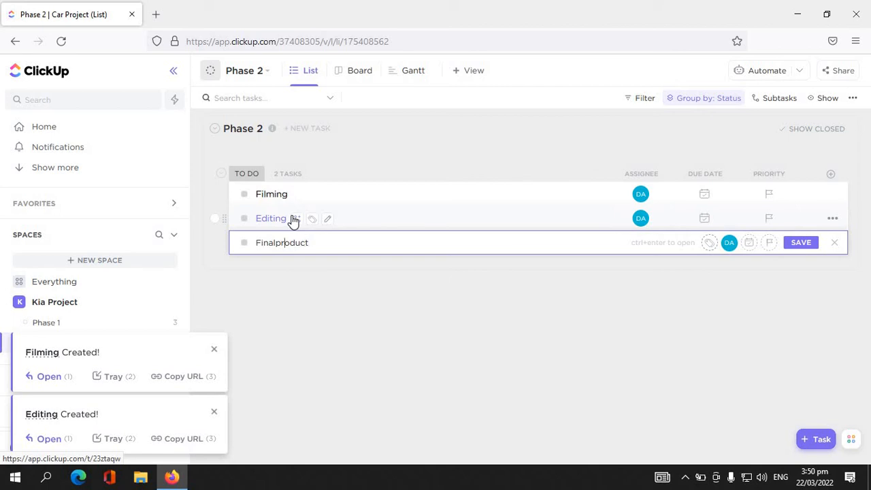
key(Return)
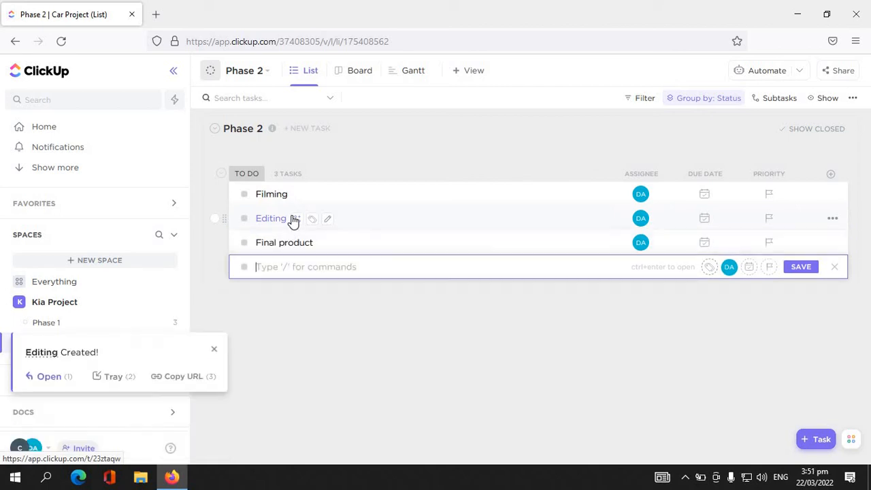
click(836, 267)
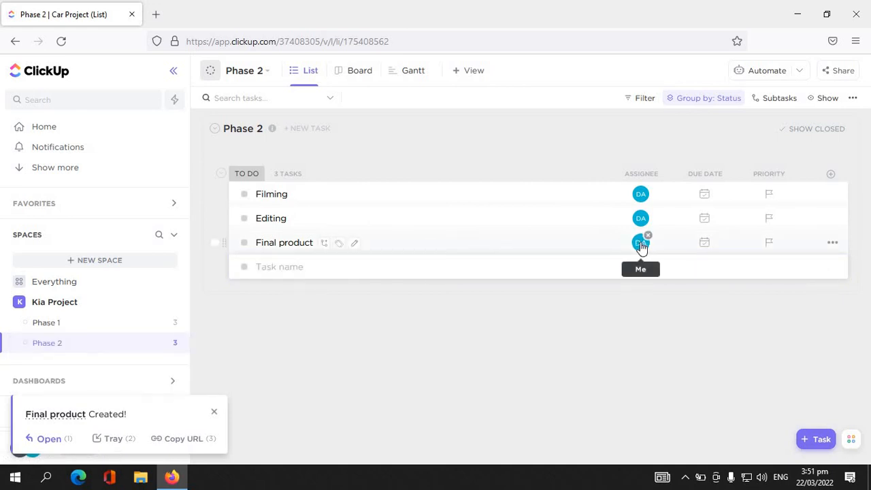
click(641, 194)
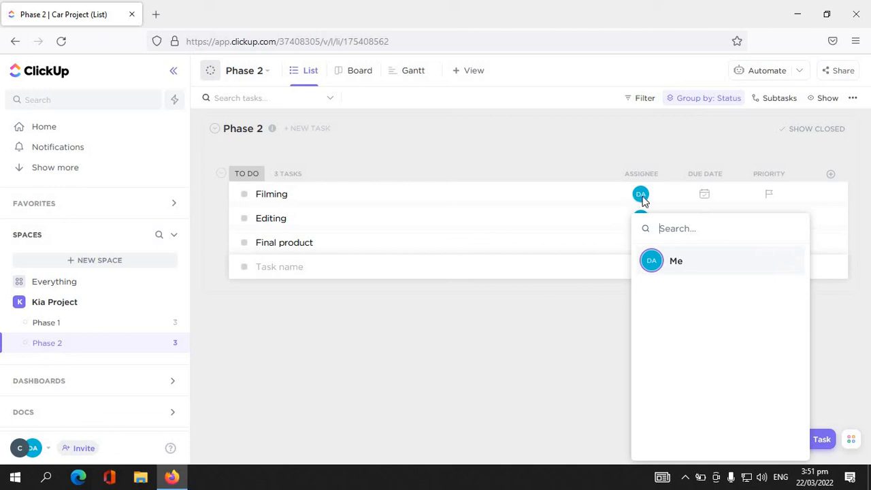
click(575, 308)
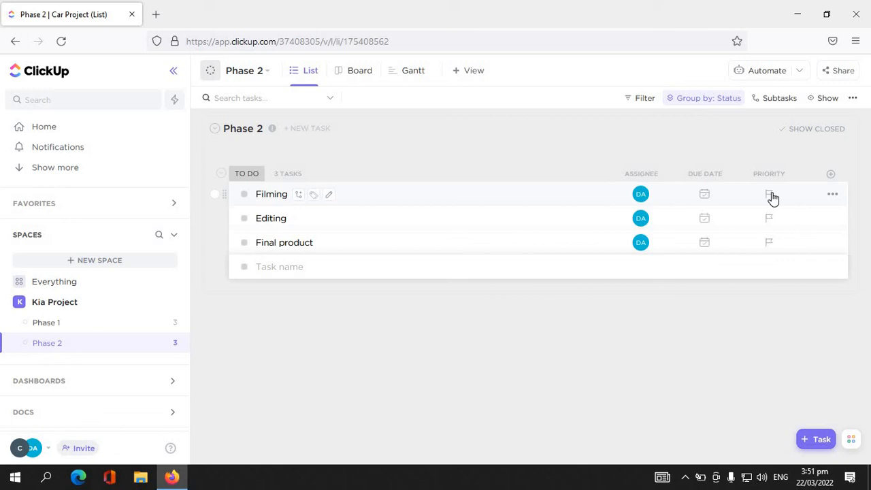
- Set the Filming task's status to Escalated and the Editing task's status to Complete
click(244, 195)
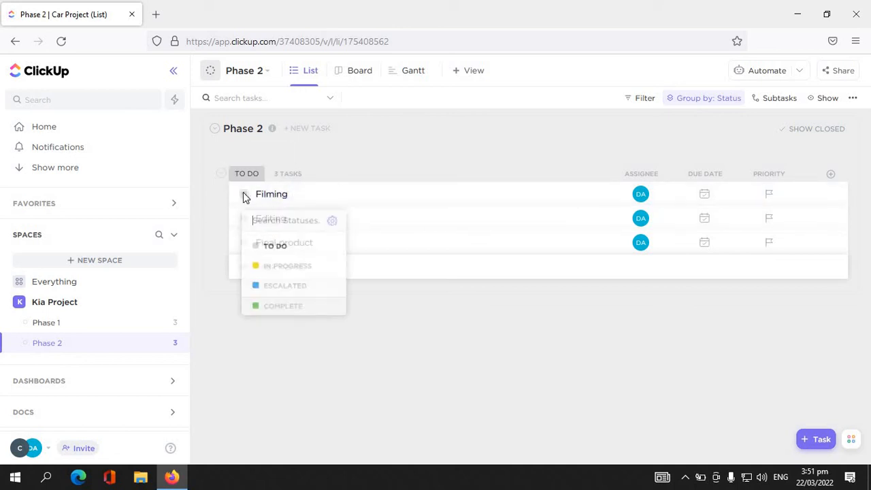
click(260, 287)
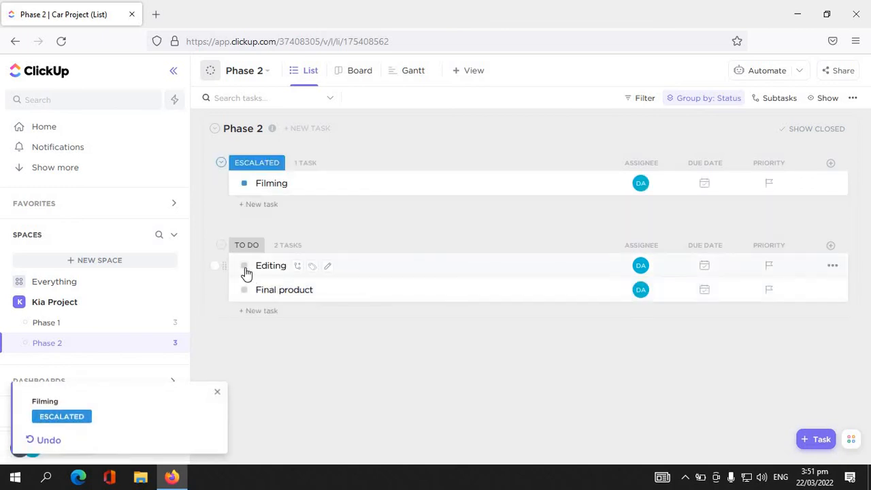
click(244, 266)
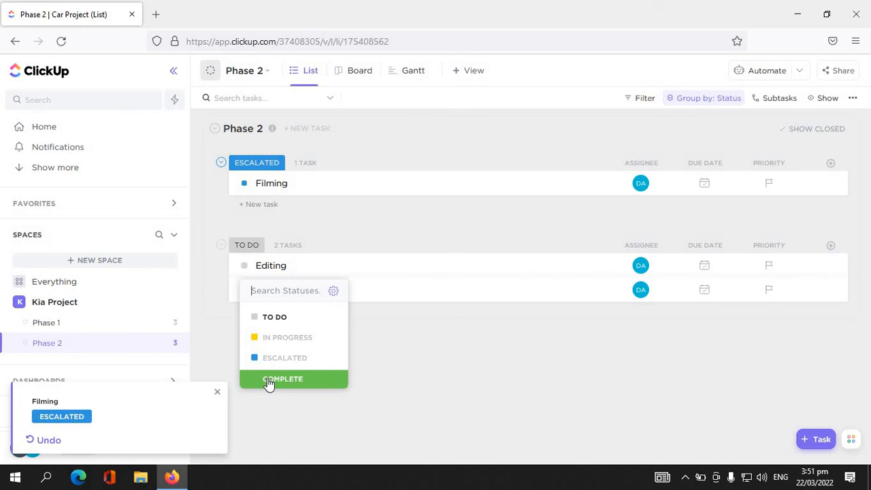
click(267, 379)
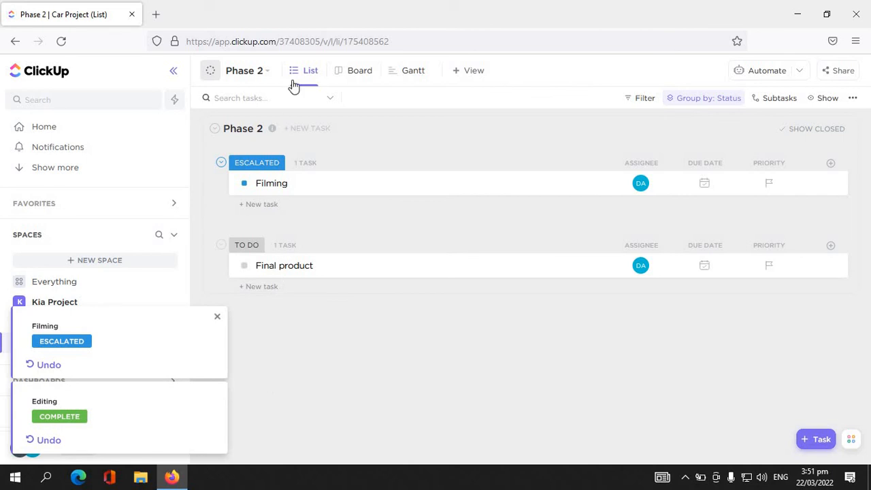
- Show closed tasks in the List view of Phase 2
click(829, 98)
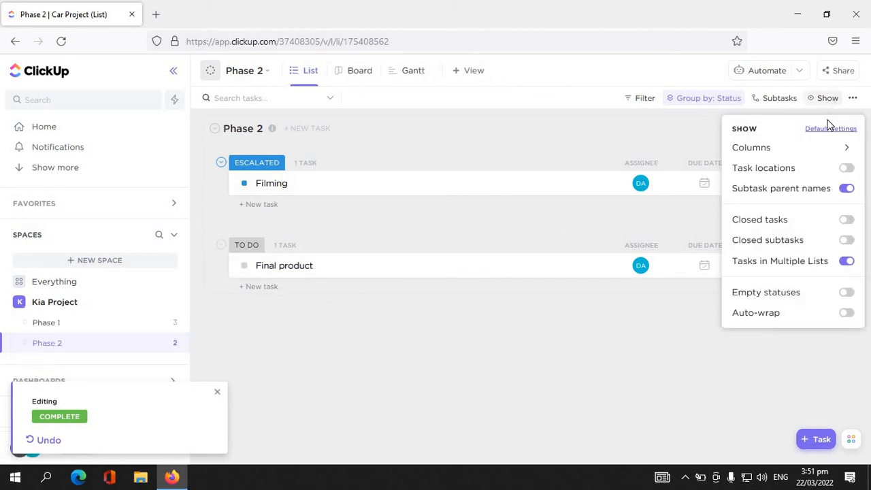
click(848, 221)
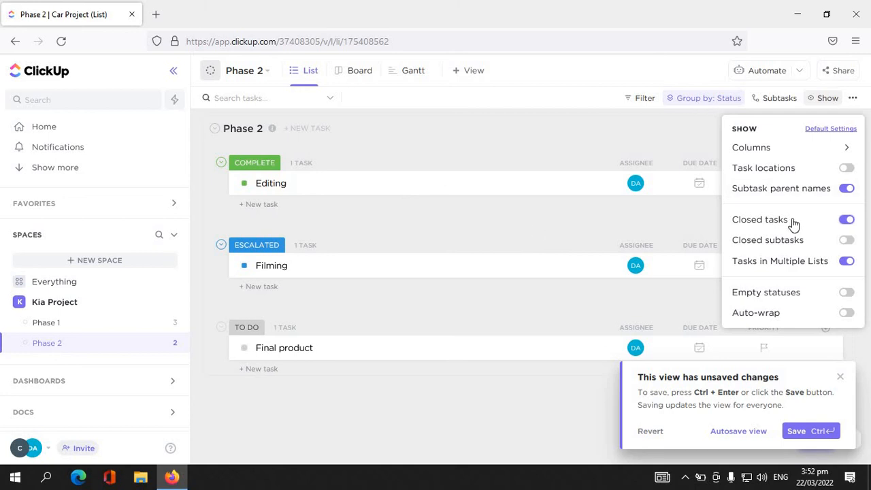
click(577, 234)
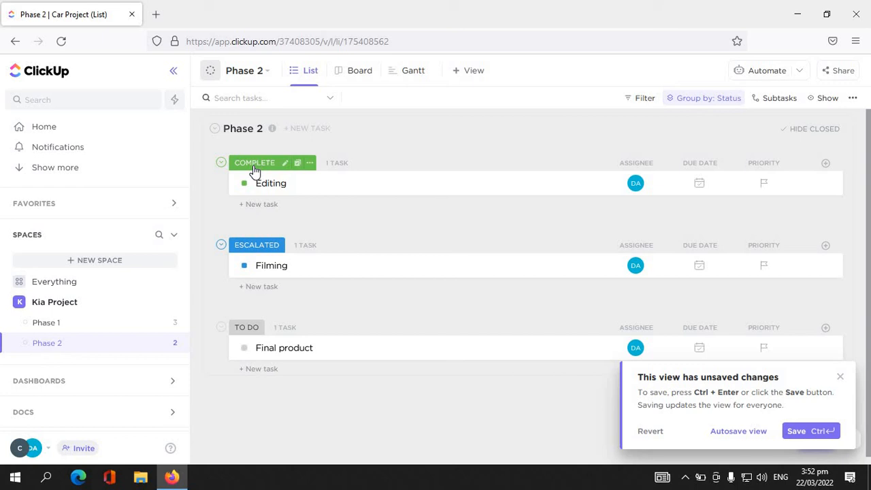
- Turn the display of closed tasks in Phase 2 off and back on
click(823, 100)
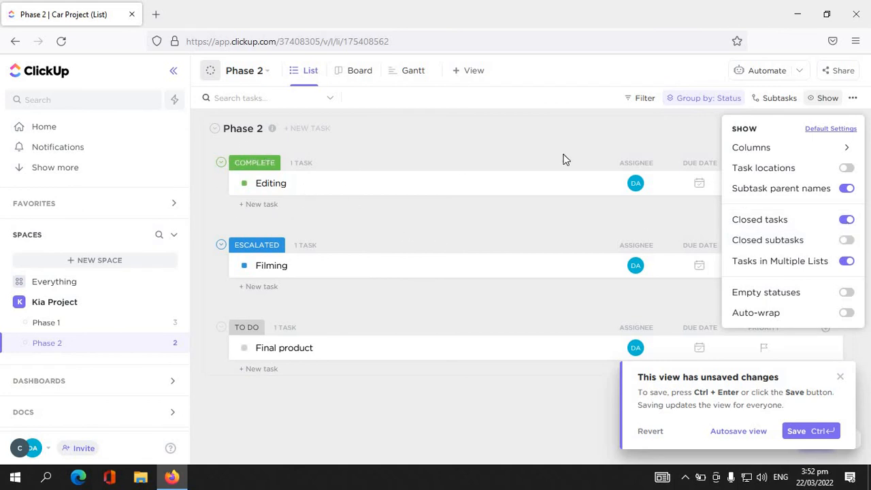
click(846, 221)
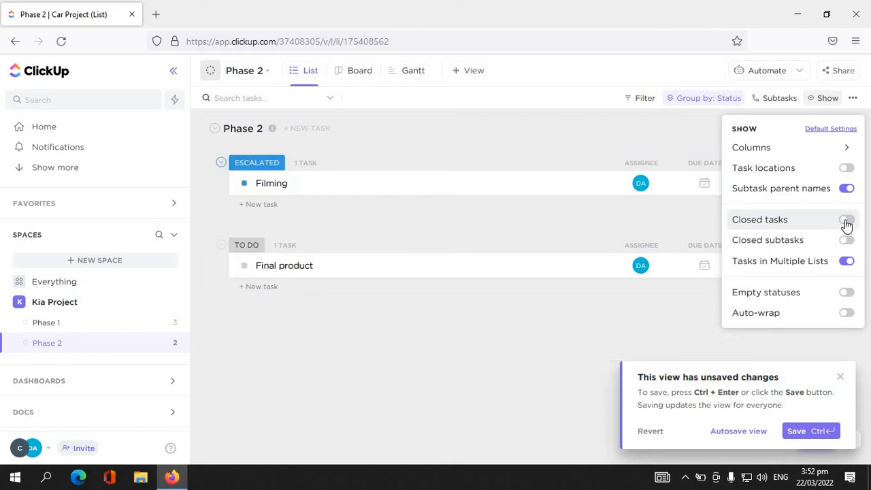
click(846, 221)
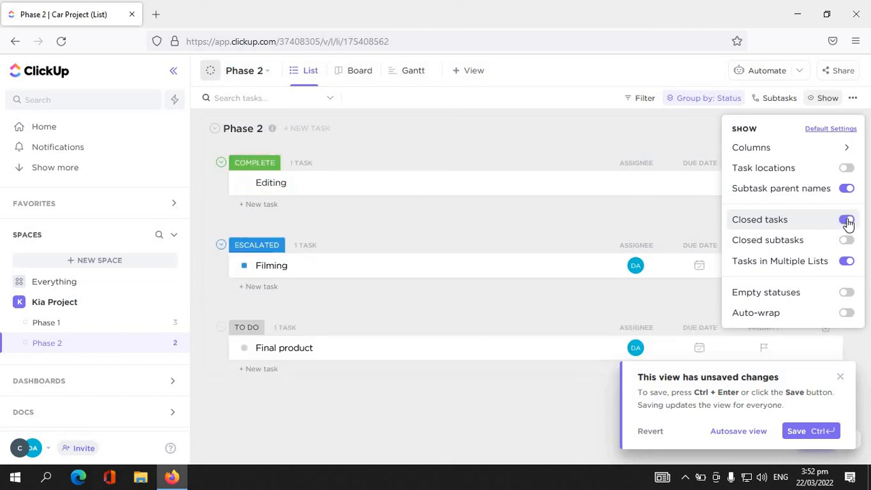
click(555, 147)
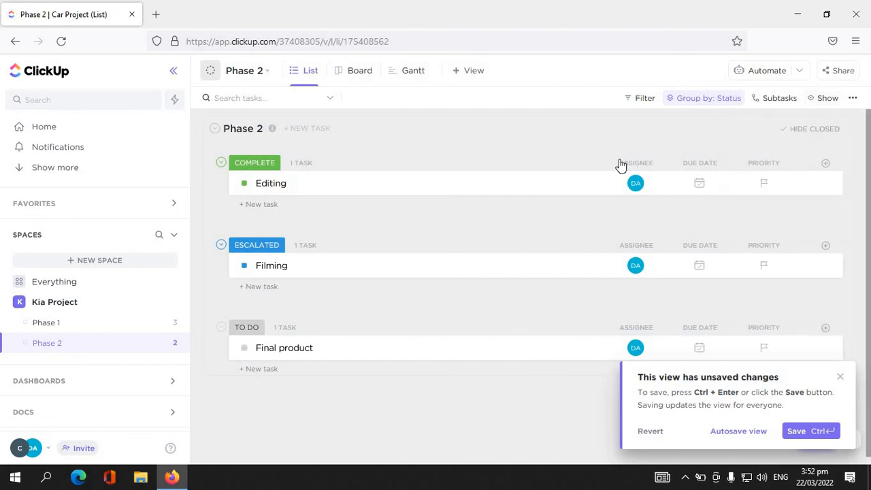